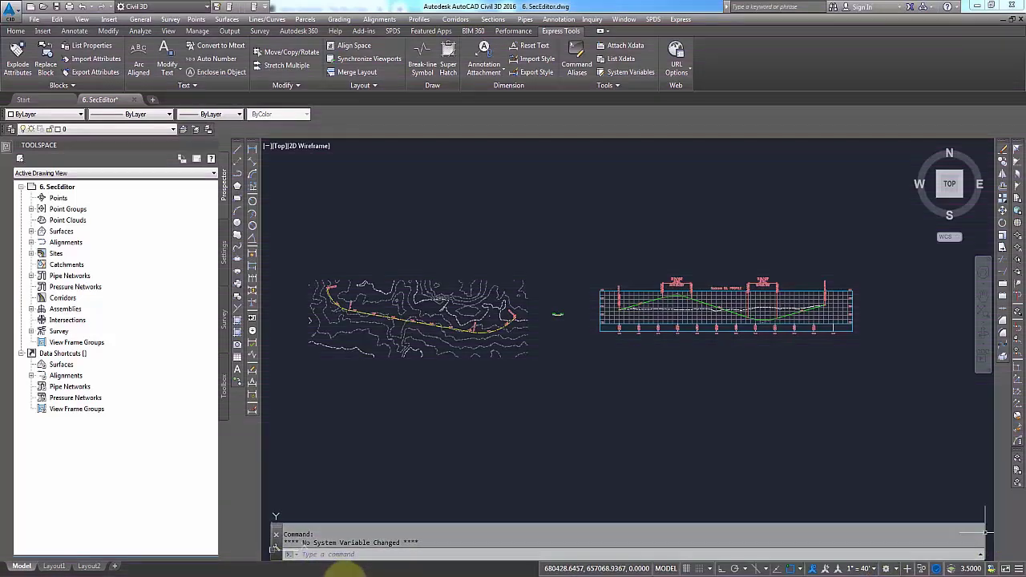
{"action": "mouse_move", "coordinate": [329, 569]}
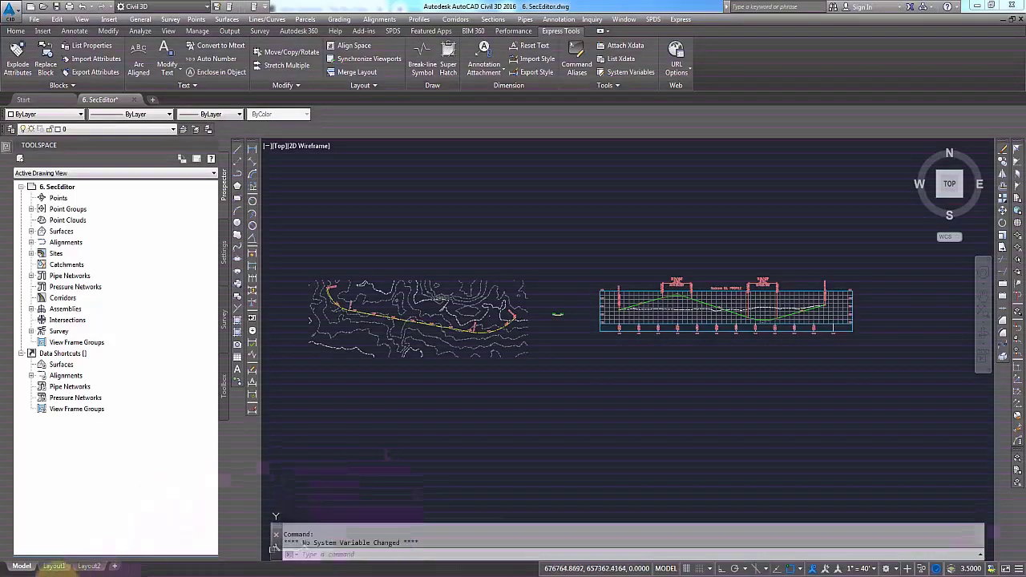
{"action": "mouse_move", "coordinate": [126, 544]}
{"action": "left_click", "coordinate": [153, 534]}
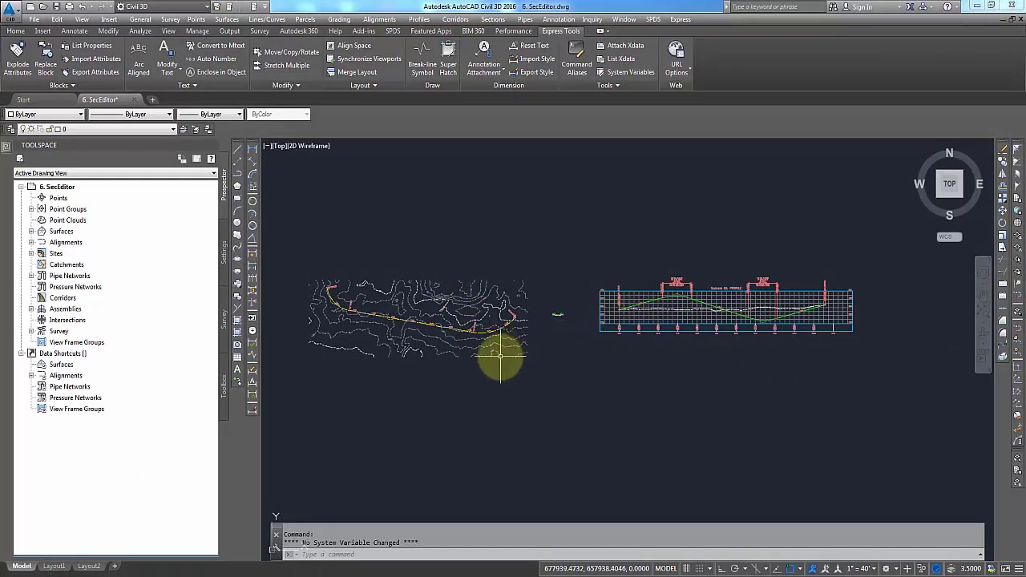
Step: Examine the road alignment on the surface contours, the existing ground line in the profile view, and the typical road assembly
{"action": "mouse_move", "coordinate": [501, 356]}
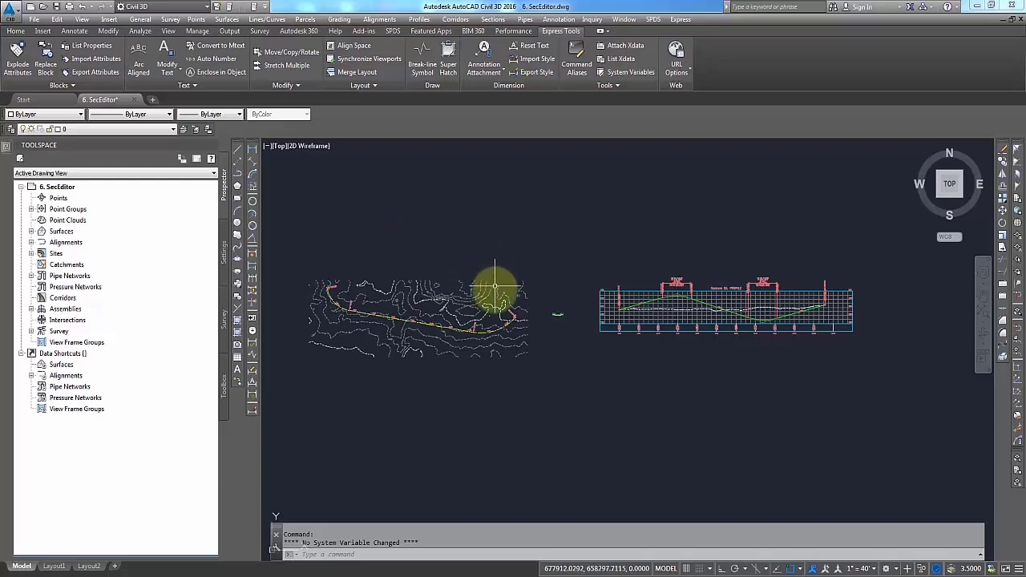
{"action": "scroll", "coordinate": [461, 335], "scroll_direction": "up", "scroll_amount": 6}
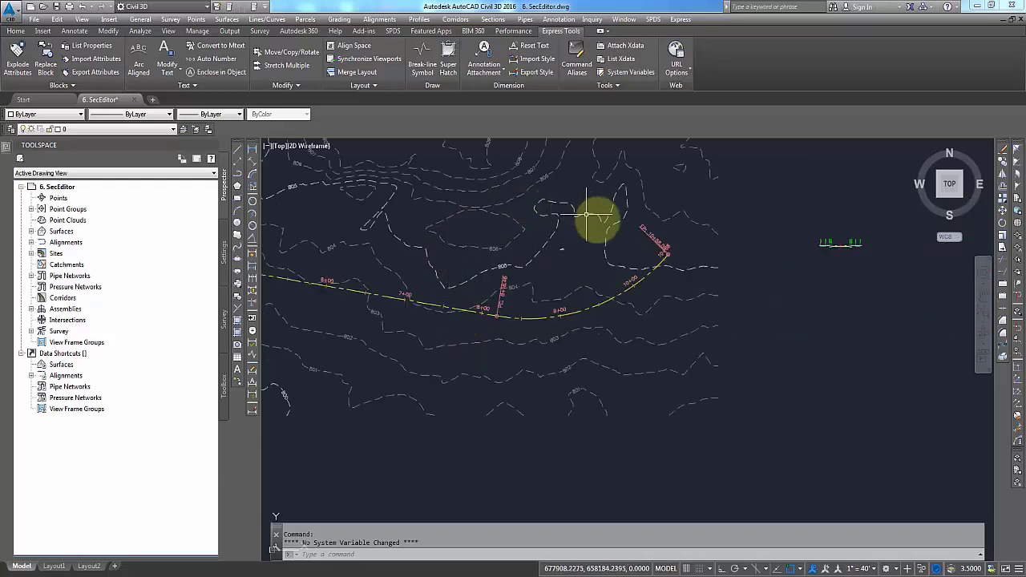
{"action": "middle_click_drag", "start_coordinate": [447, 337], "coordinate": [601, 367]}
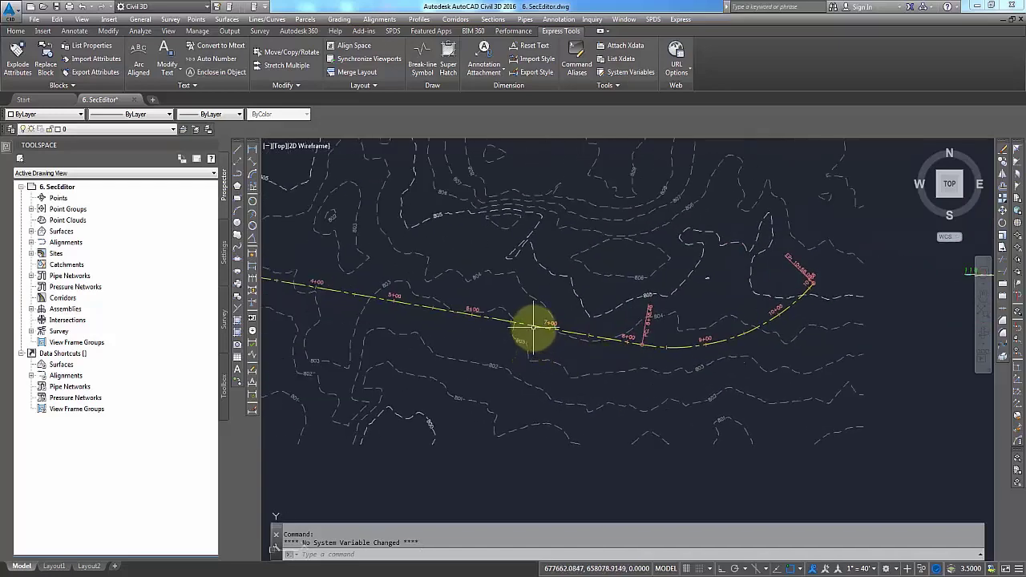
{"action": "mouse_move", "coordinate": [534, 328]}
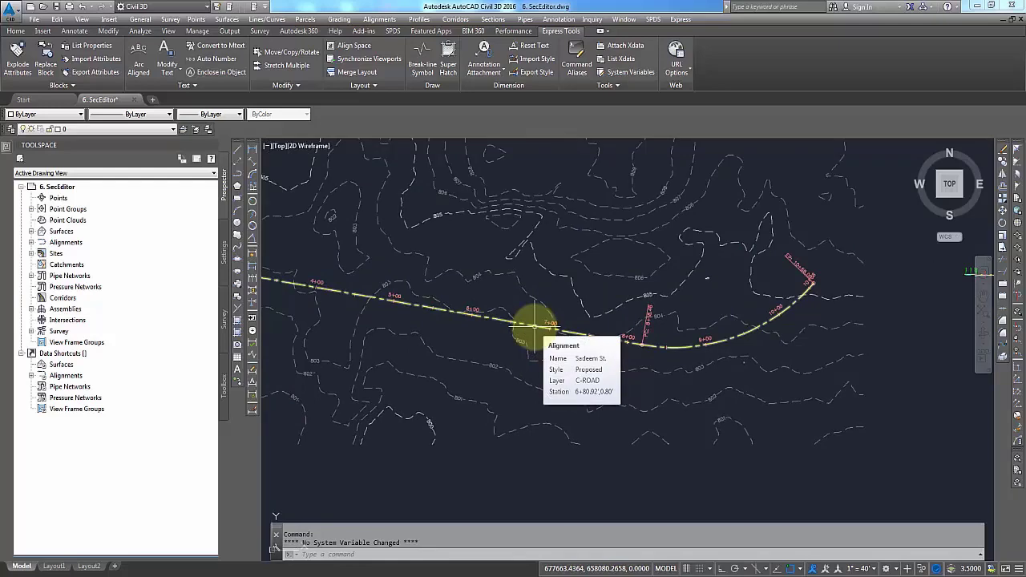
{"action": "scroll", "coordinate": [538, 323], "scroll_direction": "down", "scroll_amount": 5}
{"action": "scroll", "coordinate": [627, 324], "scroll_direction": "up", "scroll_amount": 3}
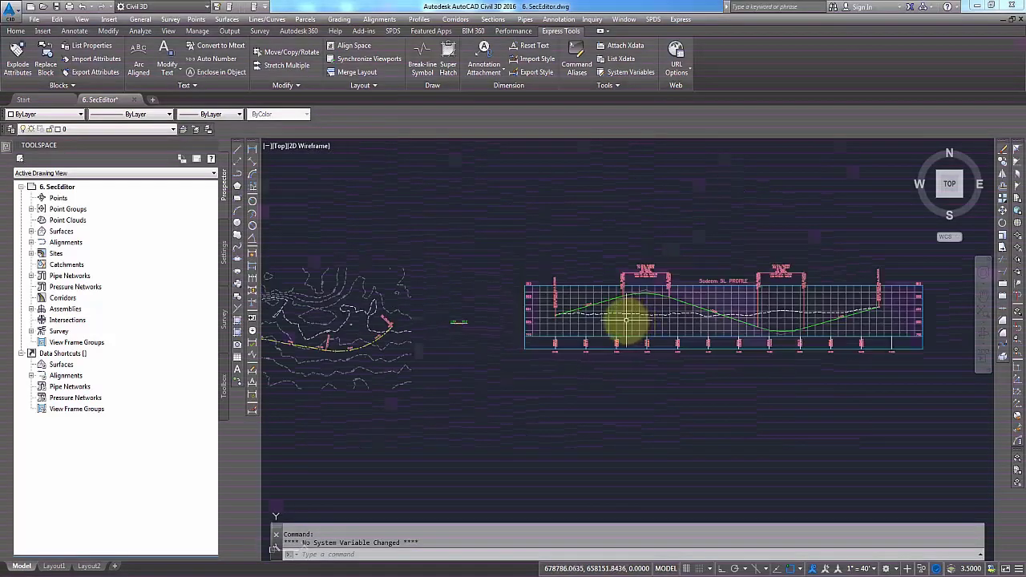
{"action": "scroll", "coordinate": [627, 319], "scroll_direction": "up", "scroll_amount": 5}
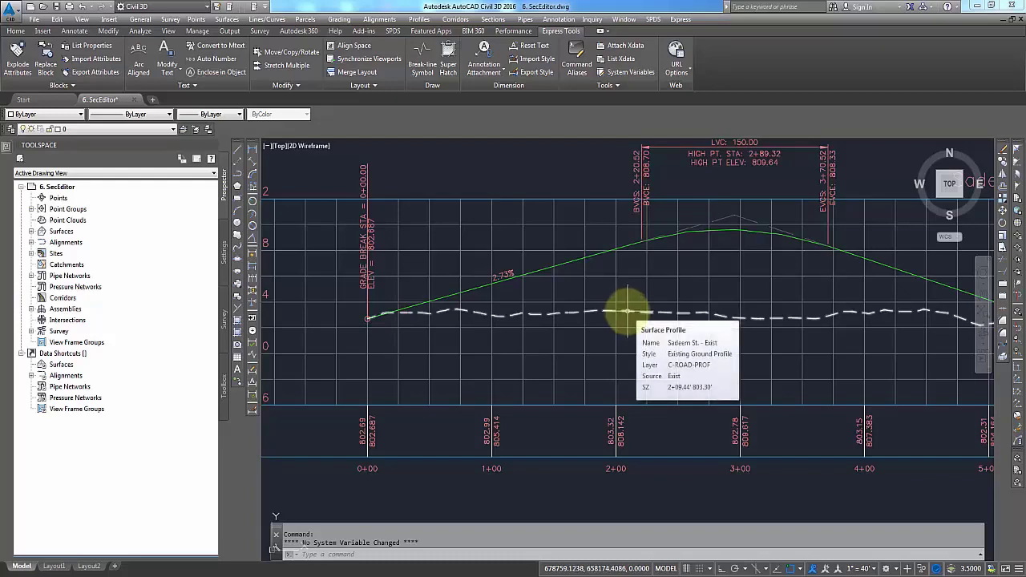
{"action": "scroll", "coordinate": [780, 321], "scroll_direction": "down", "scroll_amount": 8}
{"action": "scroll", "coordinate": [655, 321], "scroll_direction": "up", "scroll_amount": 10}
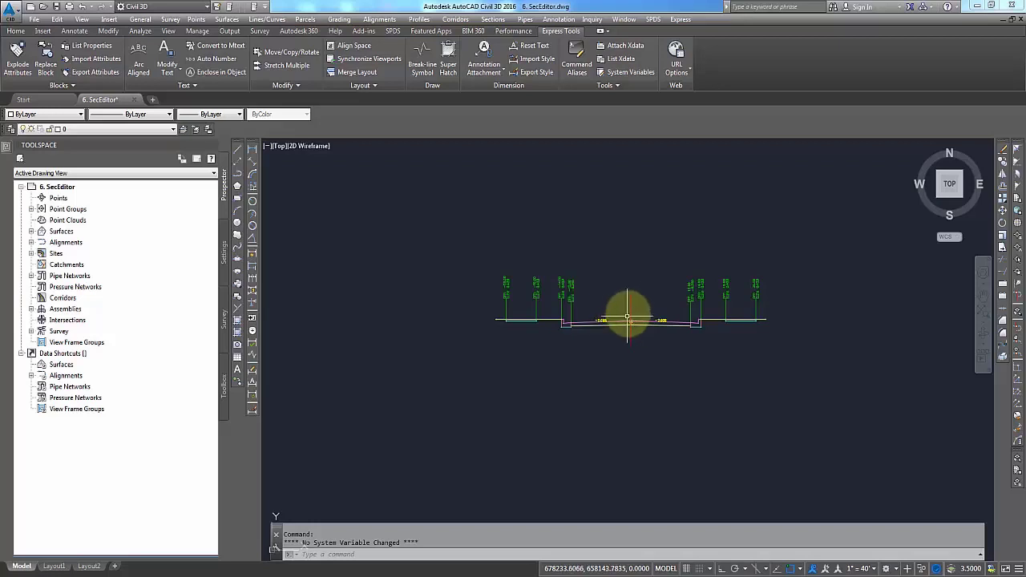
{"action": "mouse_move", "coordinate": [631, 320]}
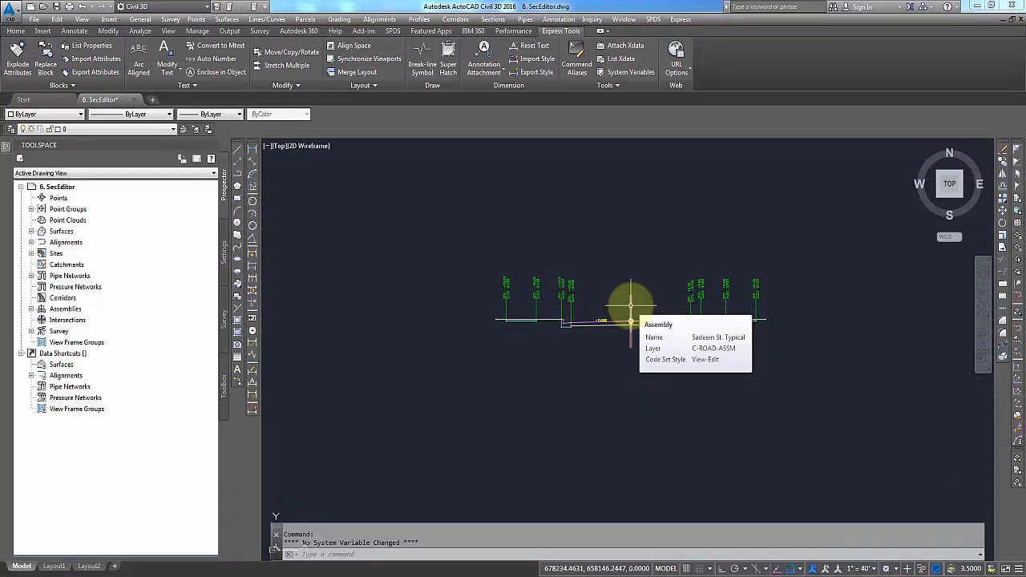
{"action": "scroll", "coordinate": [679, 304], "scroll_direction": "down", "scroll_amount": 8}
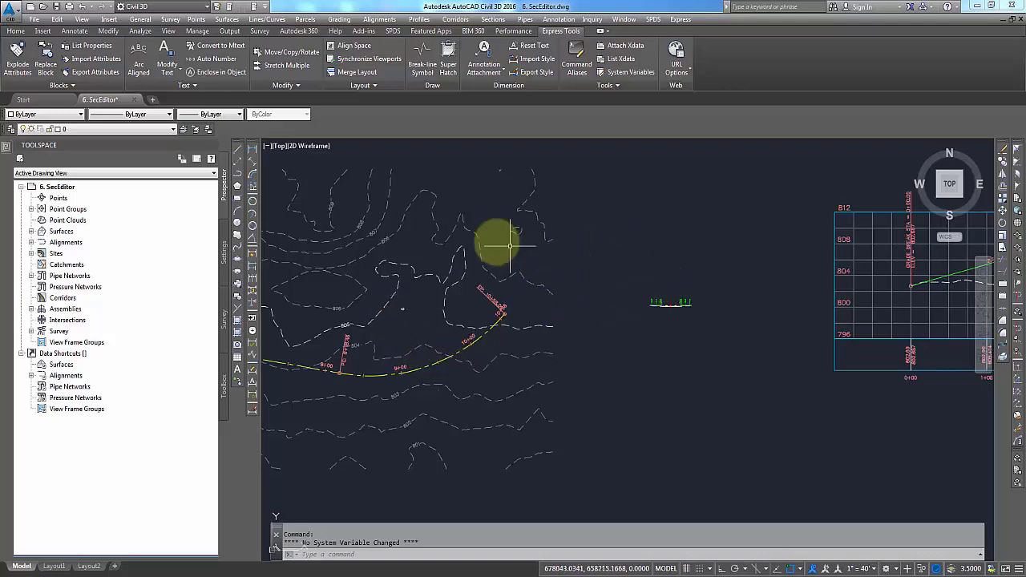
Step: Start a new corridor named "Sadeem St." with the Basic corridor style
{"action": "left_click", "coordinate": [15, 30]}
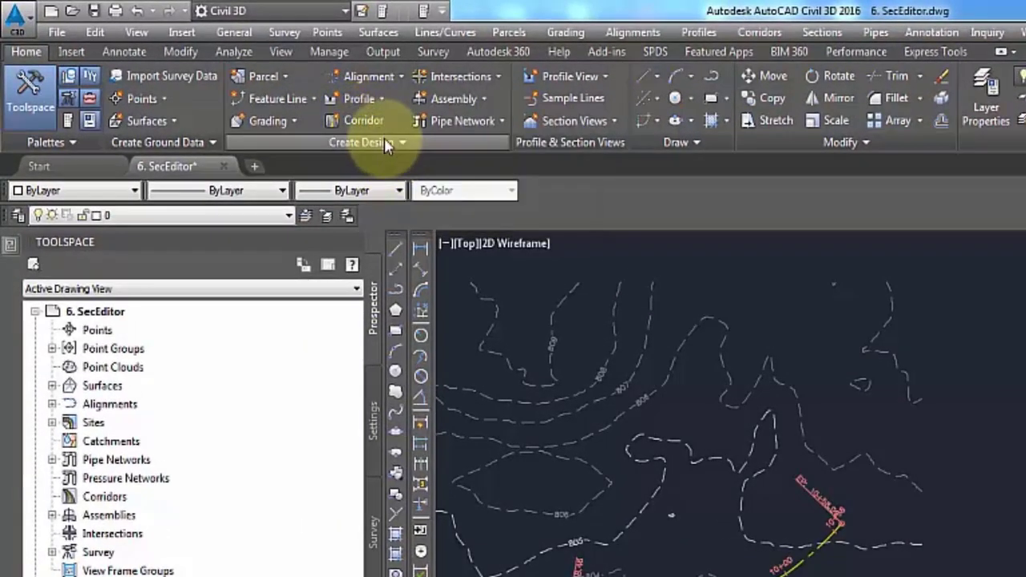
{"action": "left_click", "coordinate": [384, 122]}
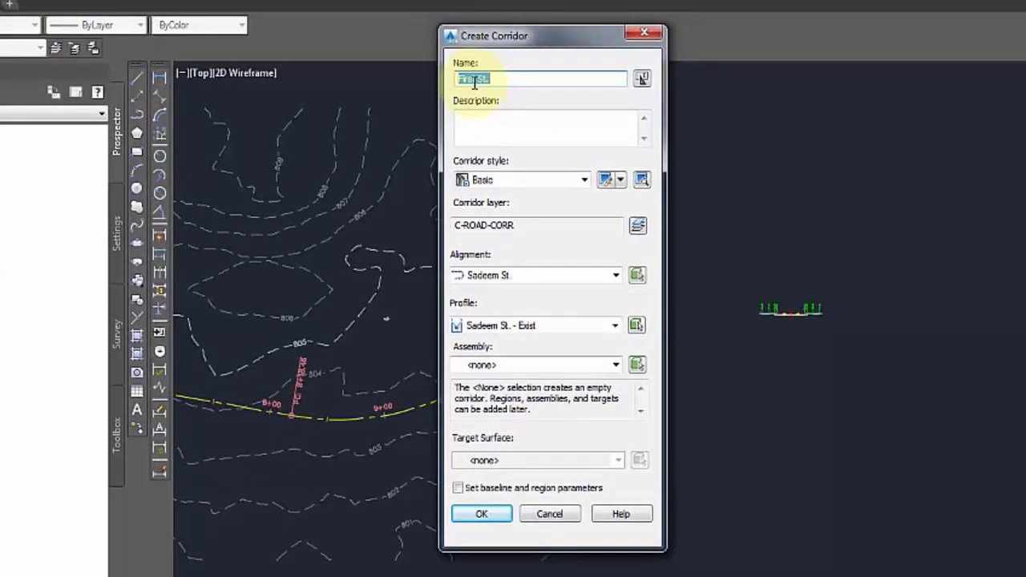
{"action": "left_click_drag", "start_coordinate": [479, 85], "coordinate": [429, 78]}
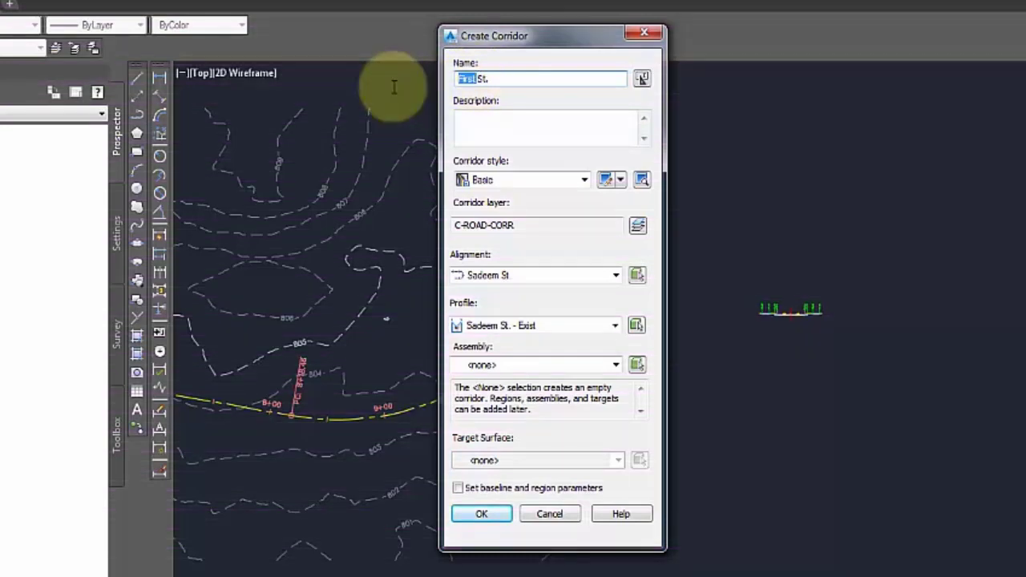
{"action": "type", "text": "Sadeem"}
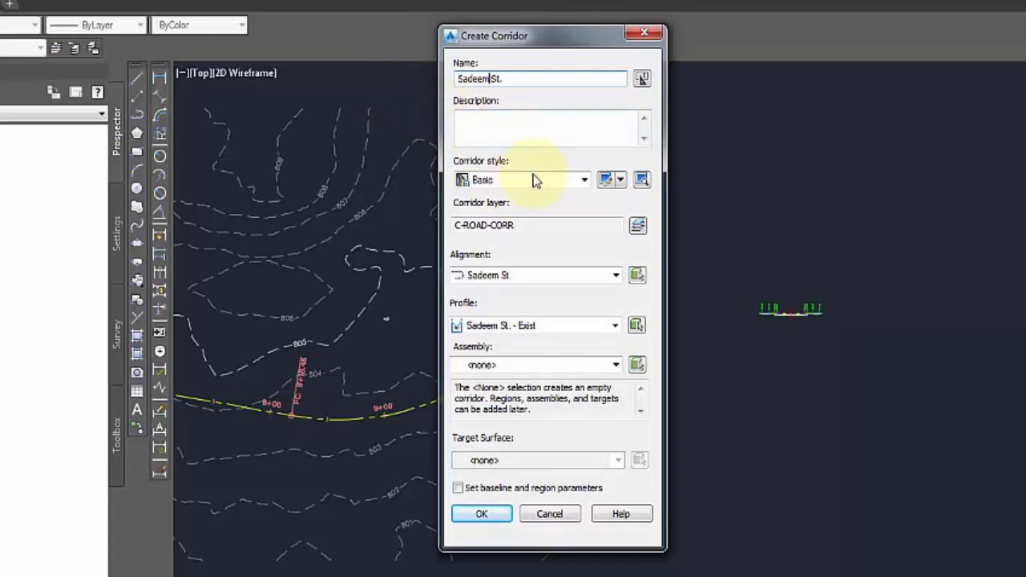
{"action": "left_click", "coordinate": [561, 187]}
{"action": "left_click", "coordinate": [559, 184]}
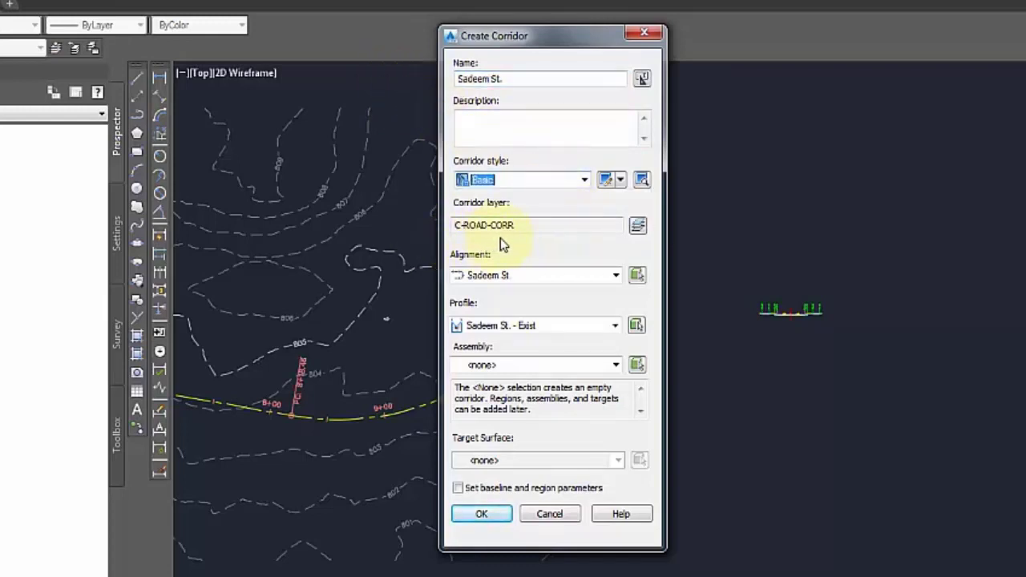
Step: Base the corridor on the Sadeem St. alignment and the finished grade profile "Sadeemr St. - FG"
{"action": "left_click", "coordinate": [606, 278]}
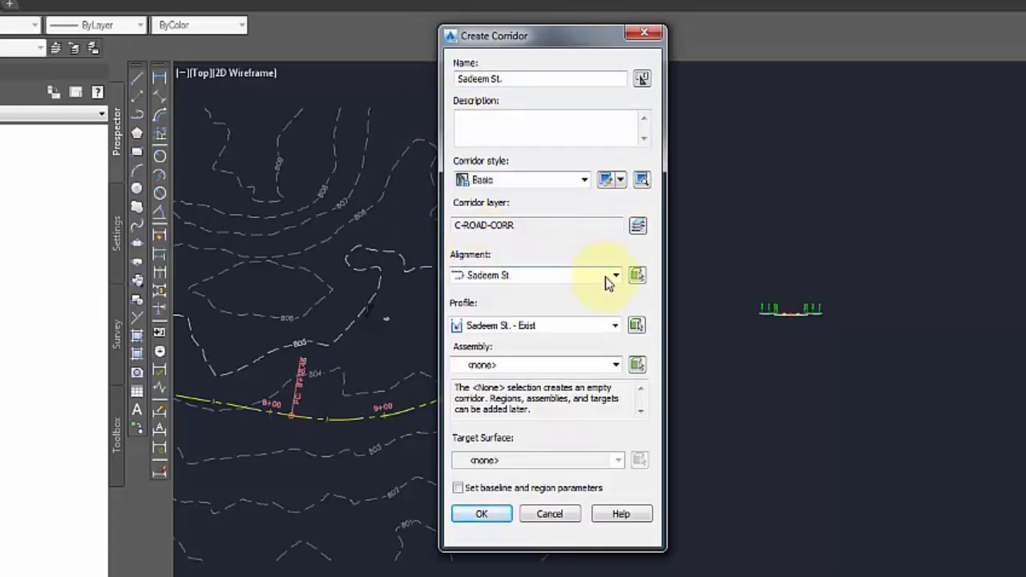
{"action": "left_click", "coordinate": [605, 277]}
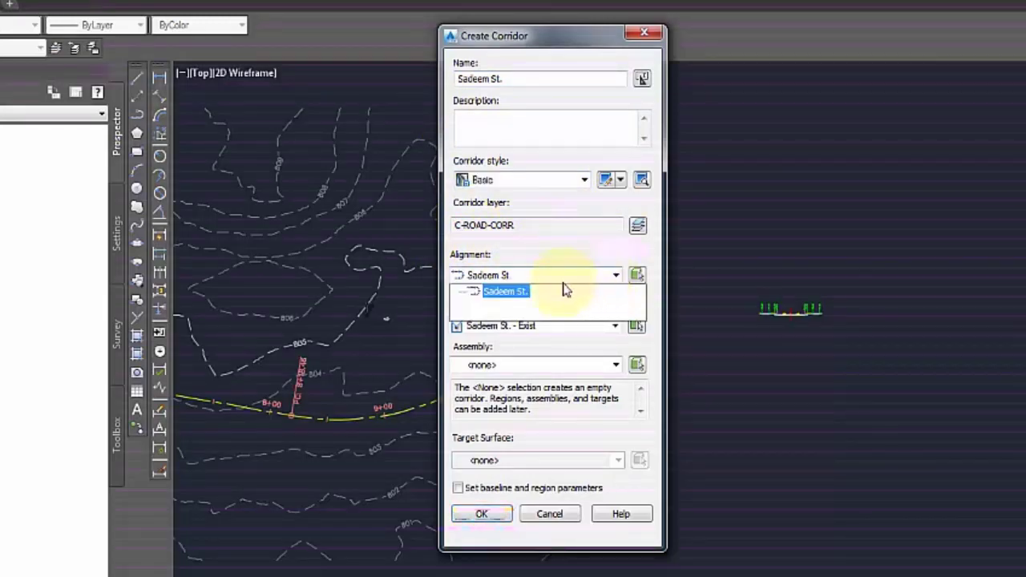
{"action": "left_click", "coordinate": [503, 293]}
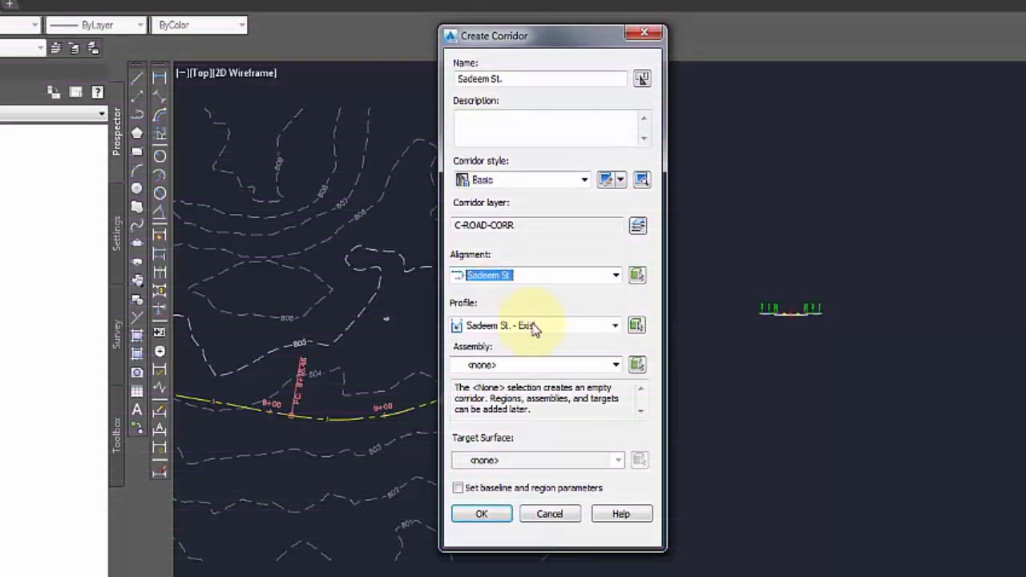
{"action": "left_click", "coordinate": [536, 327]}
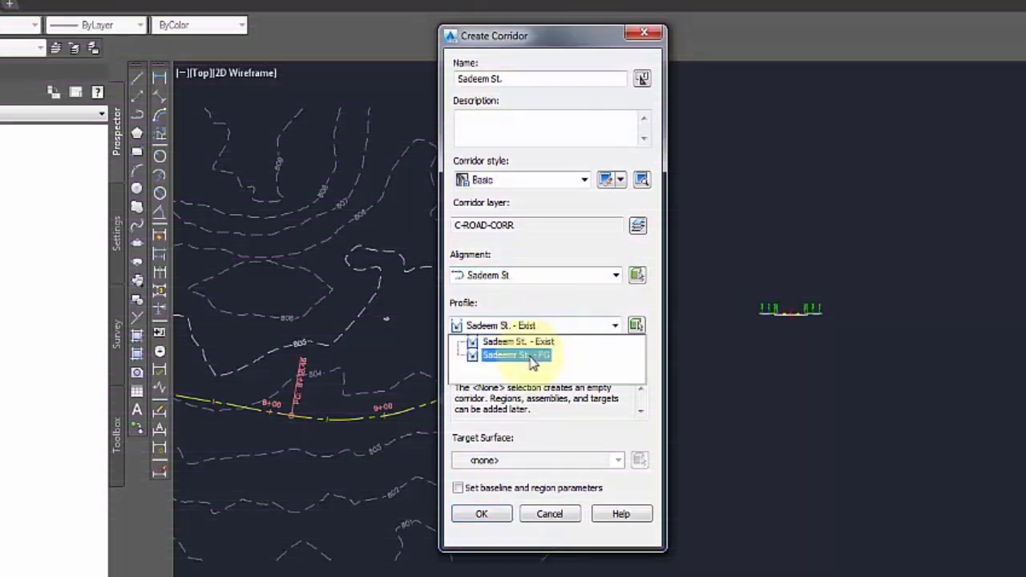
{"action": "left_click", "coordinate": [534, 356]}
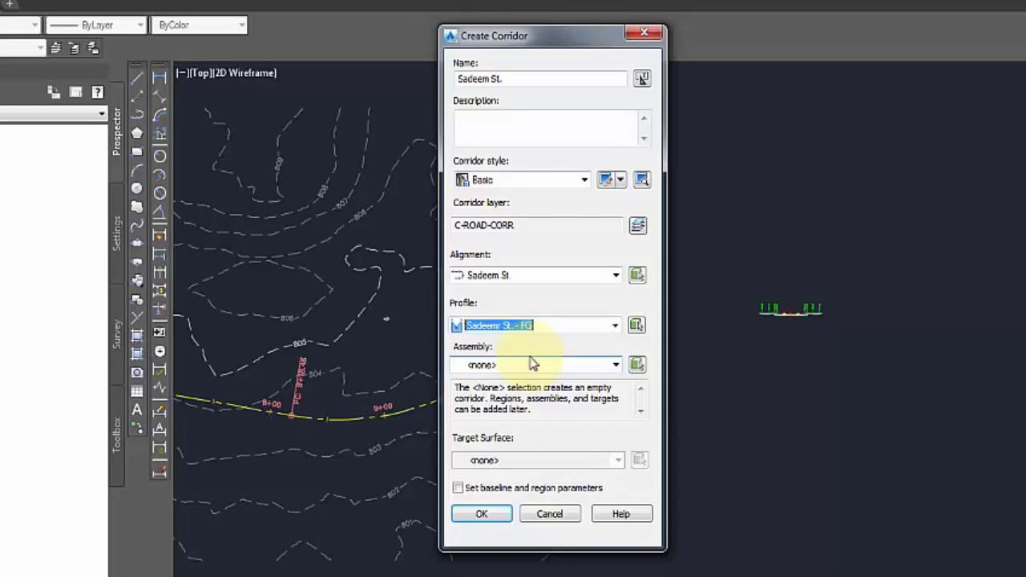
Step: Assign the Sadeem St. Typical assembly, turn off setting baseline and region parameters, and create the corridor
{"action": "left_click", "coordinate": [533, 366]}
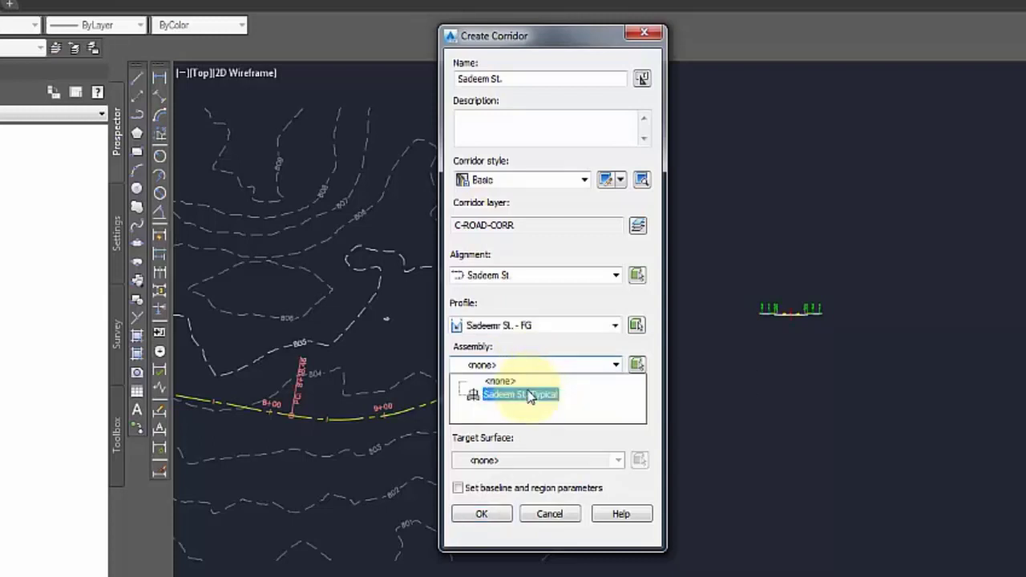
{"action": "left_click", "coordinate": [525, 395]}
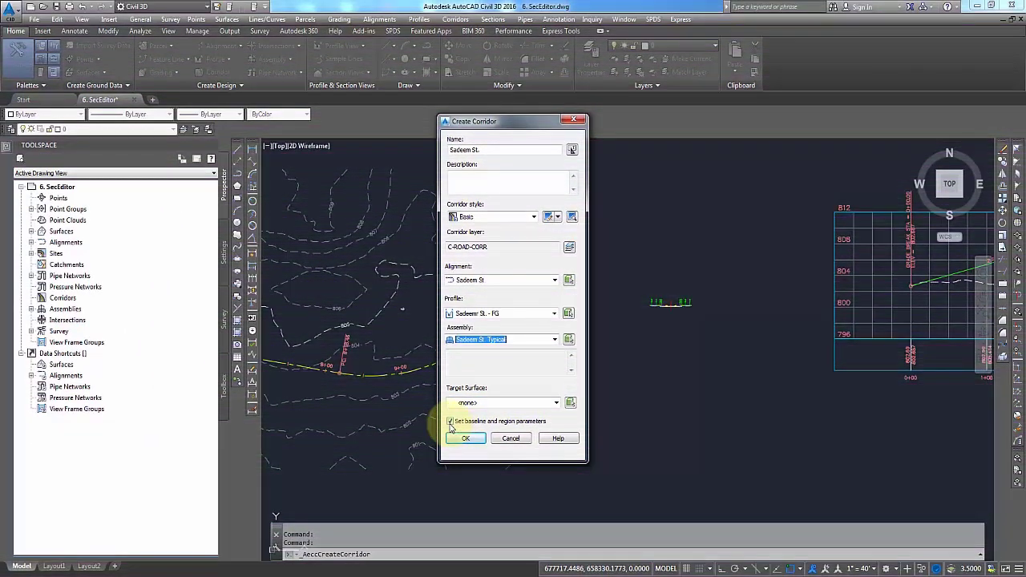
{"action": "left_click", "coordinate": [450, 422]}
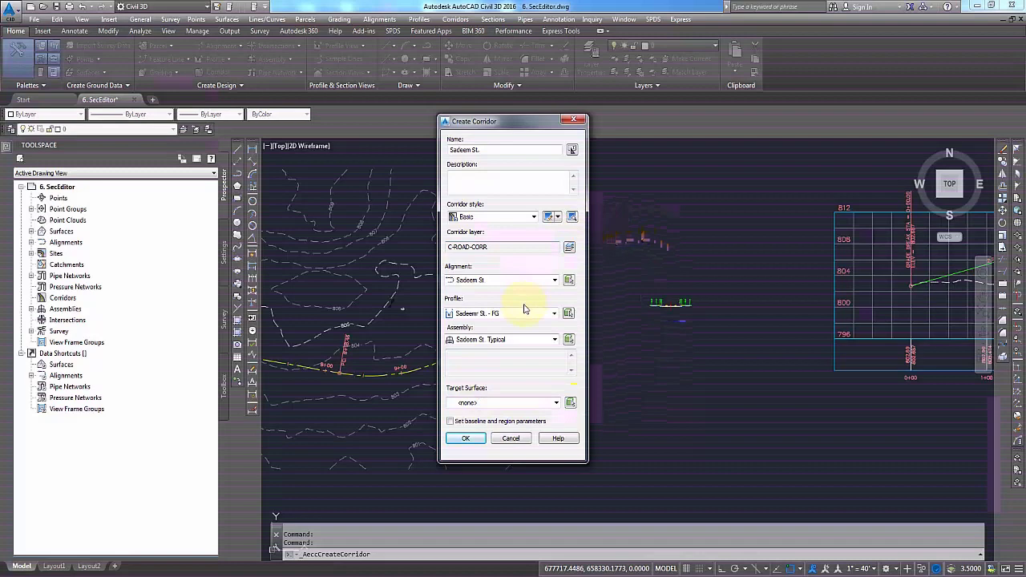
{"action": "left_click", "coordinate": [470, 442]}
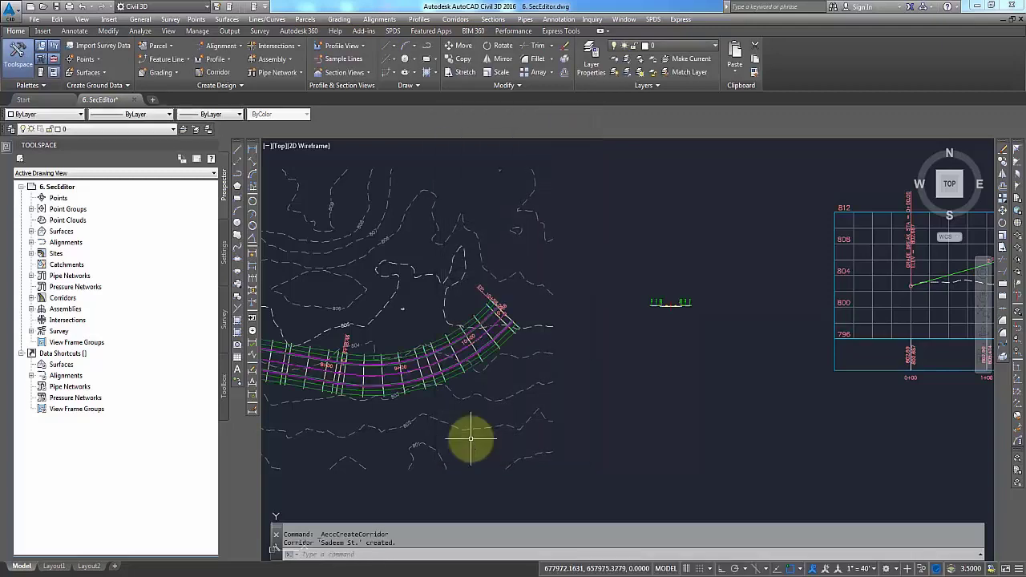
Step: In the new corridor's properties, set the assembly frequency's curve increment along alignment curves to 10' for all regions
{"action": "middle_click_drag", "start_coordinate": [430, 415], "coordinate": [807, 387]}
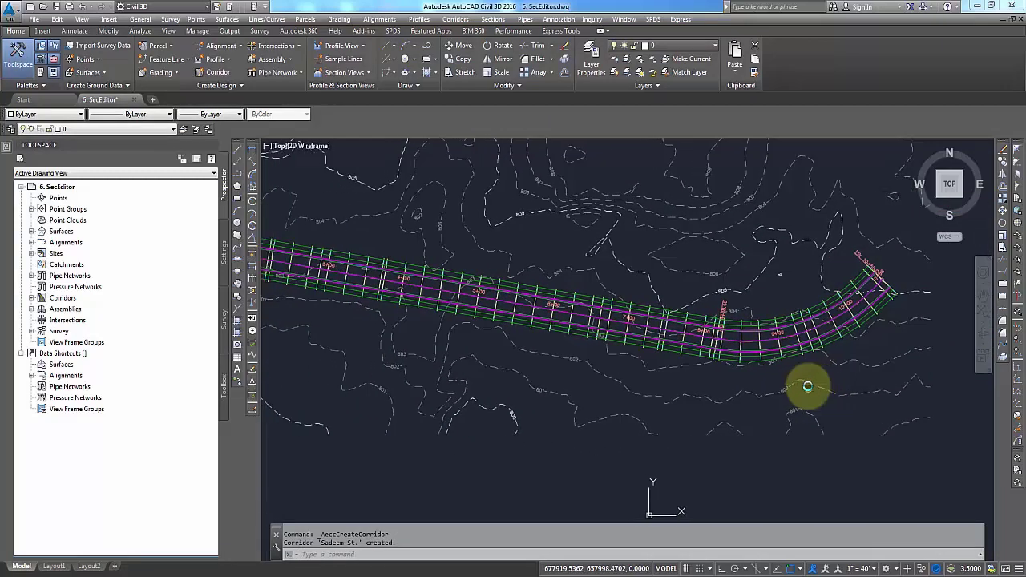
{"action": "scroll", "coordinate": [779, 394], "scroll_direction": "down", "scroll_amount": 3}
{"action": "scroll", "coordinate": [778, 394], "scroll_direction": "up", "scroll_amount": 2}
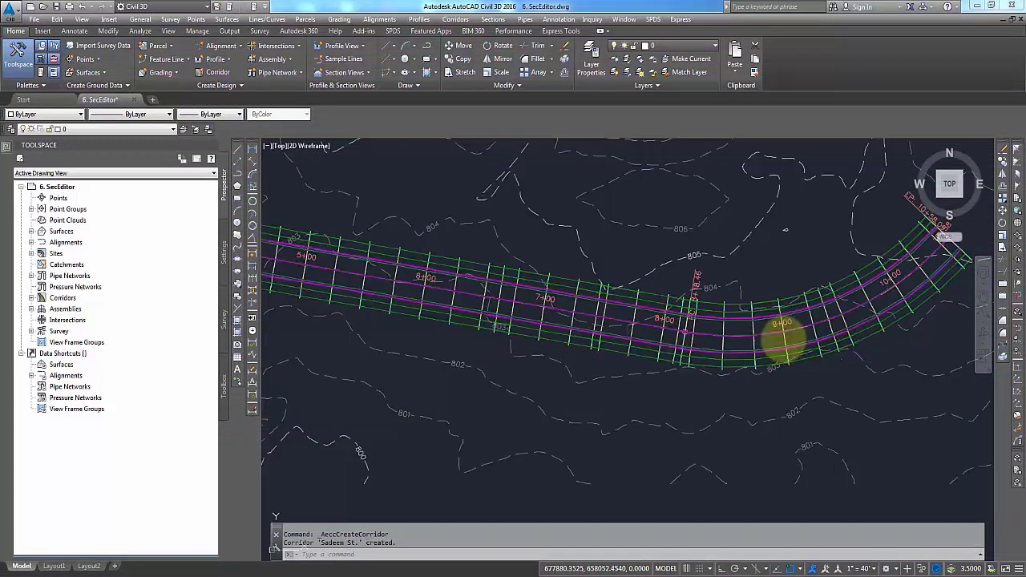
{"action": "left_click", "coordinate": [759, 351]}
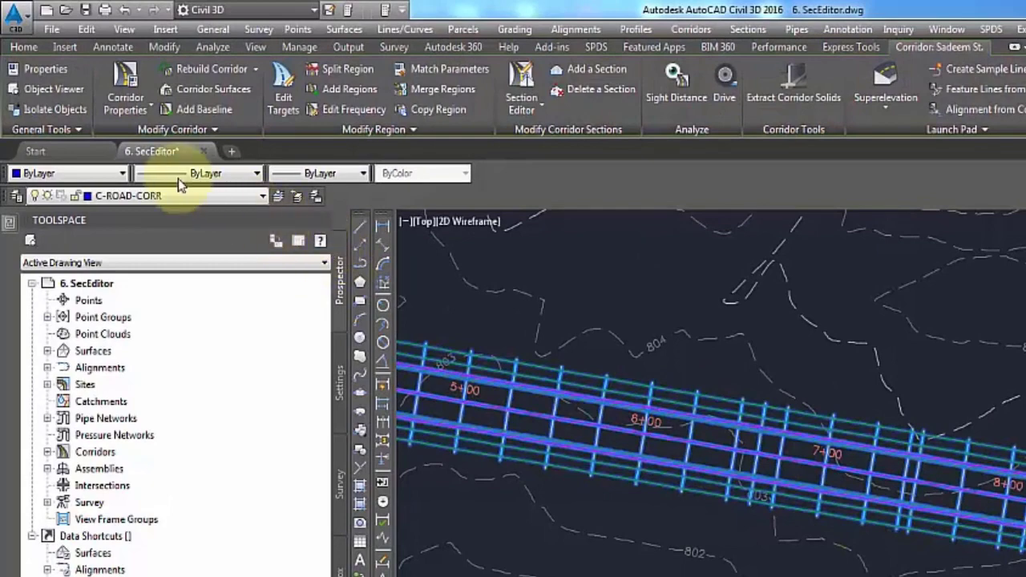
{"action": "left_click", "coordinate": [126, 84]}
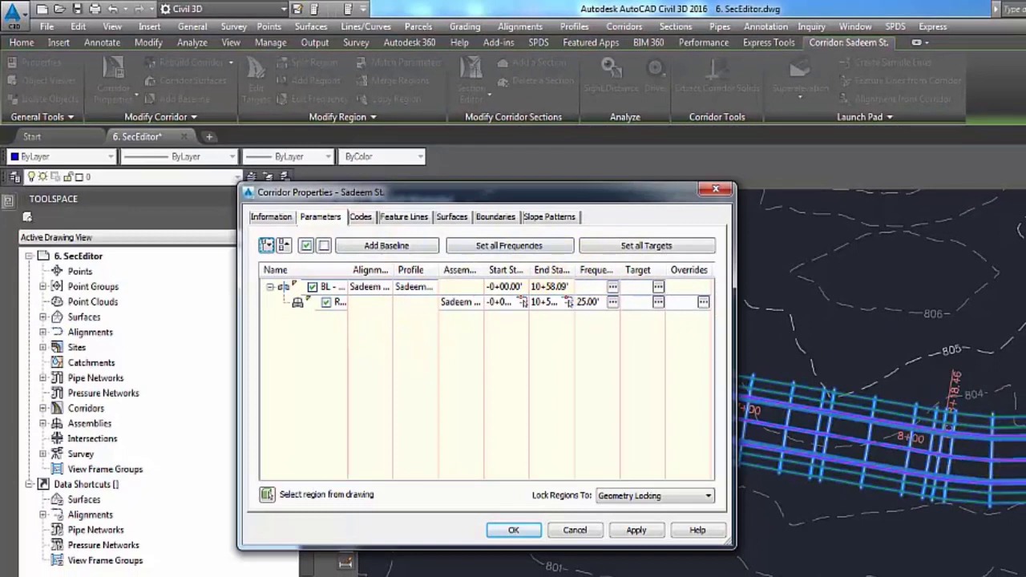
{"action": "left_click", "coordinate": [528, 251]}
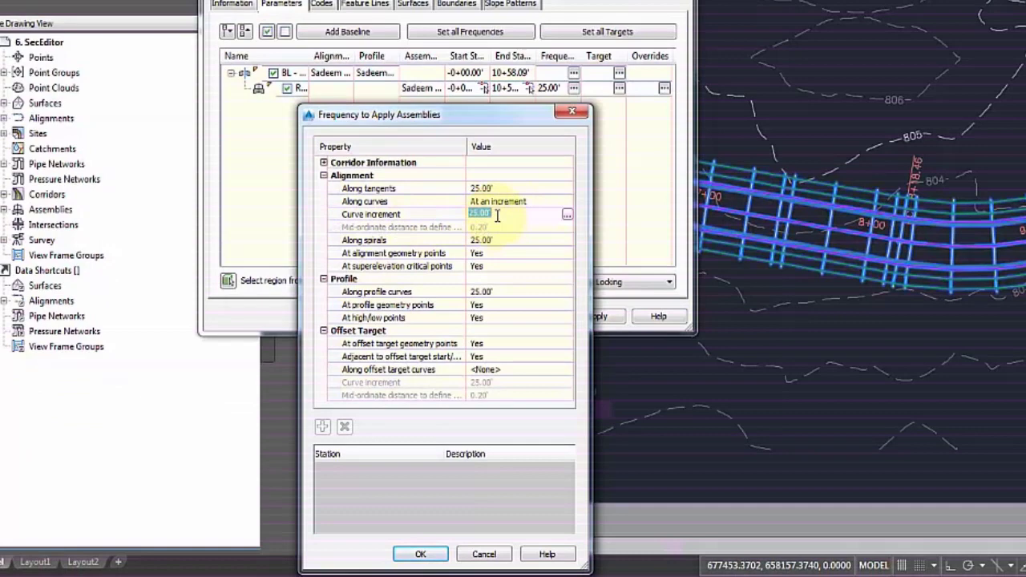
{"action": "type", "text": "10"}
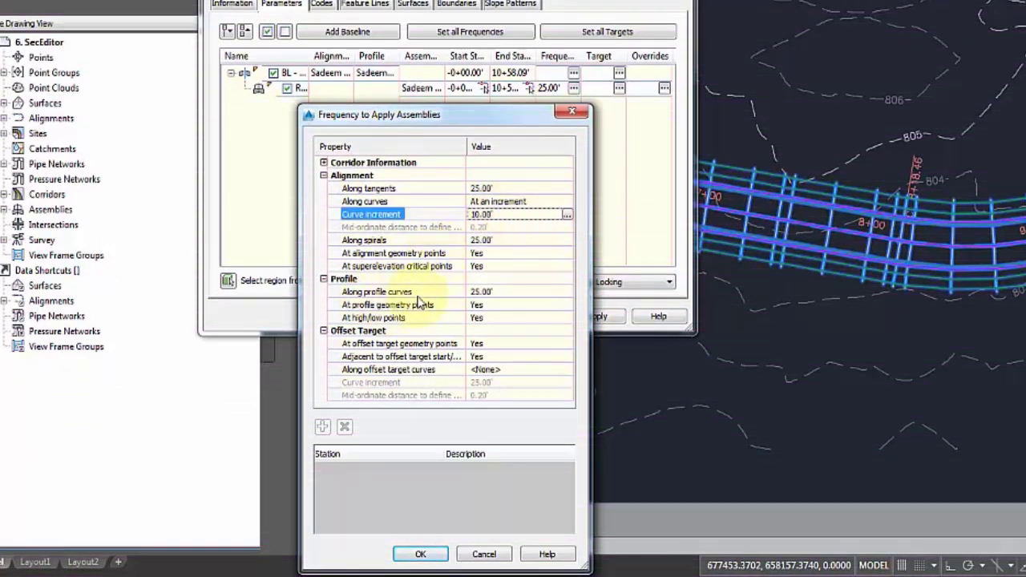
Step: Set the assembly frequency along profile curves to 10' and rebuild the corridor with the new frequencies
{"action": "left_click", "coordinate": [495, 293]}
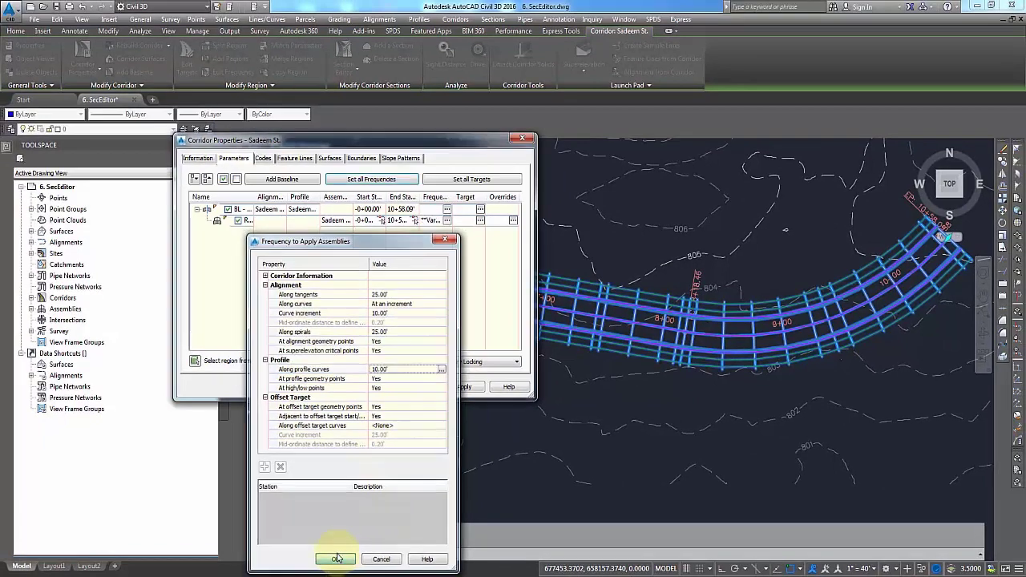
{"action": "left_click", "coordinate": [420, 554]}
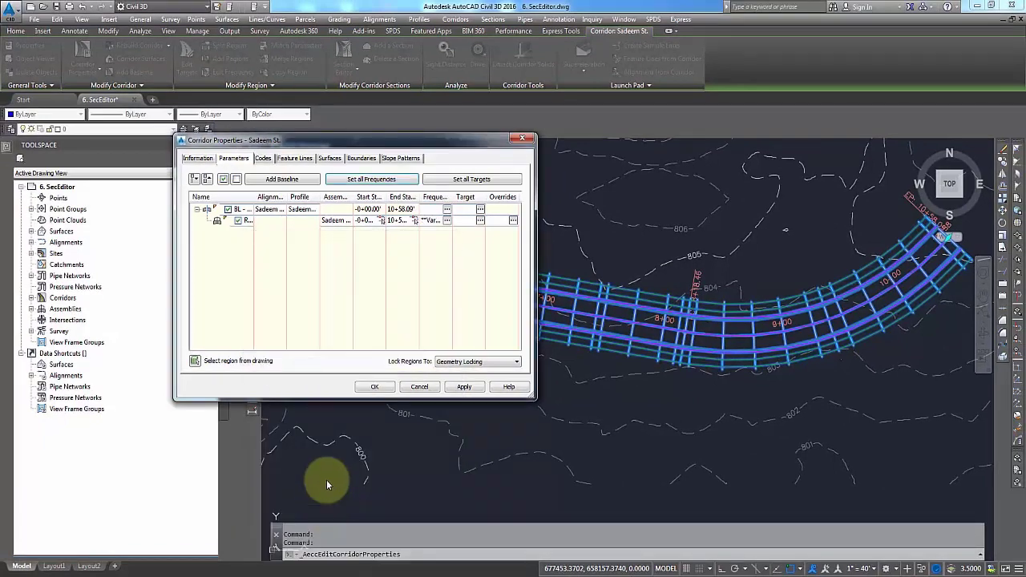
{"action": "left_click", "coordinate": [371, 388]}
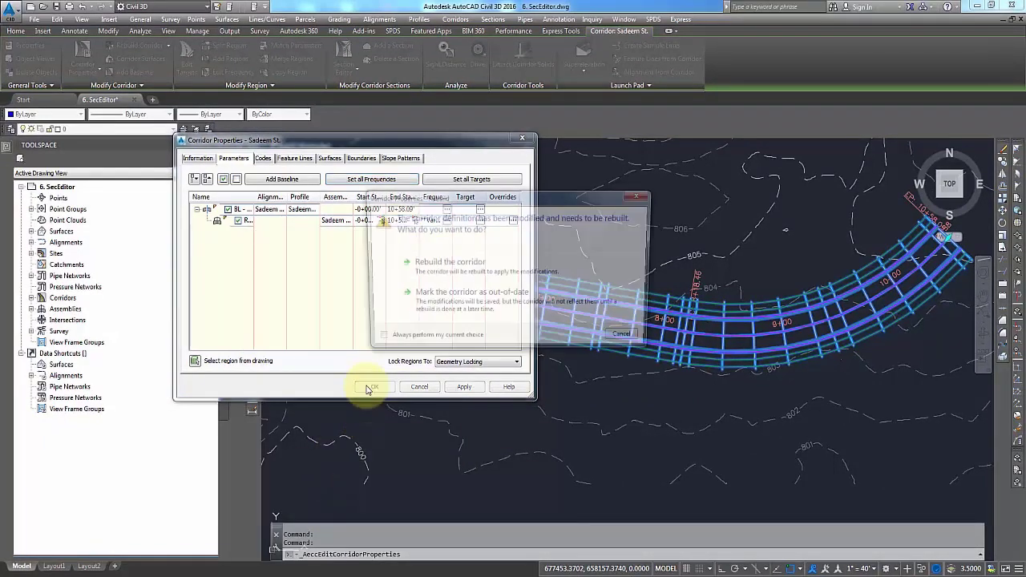
{"action": "left_click", "coordinate": [447, 265]}
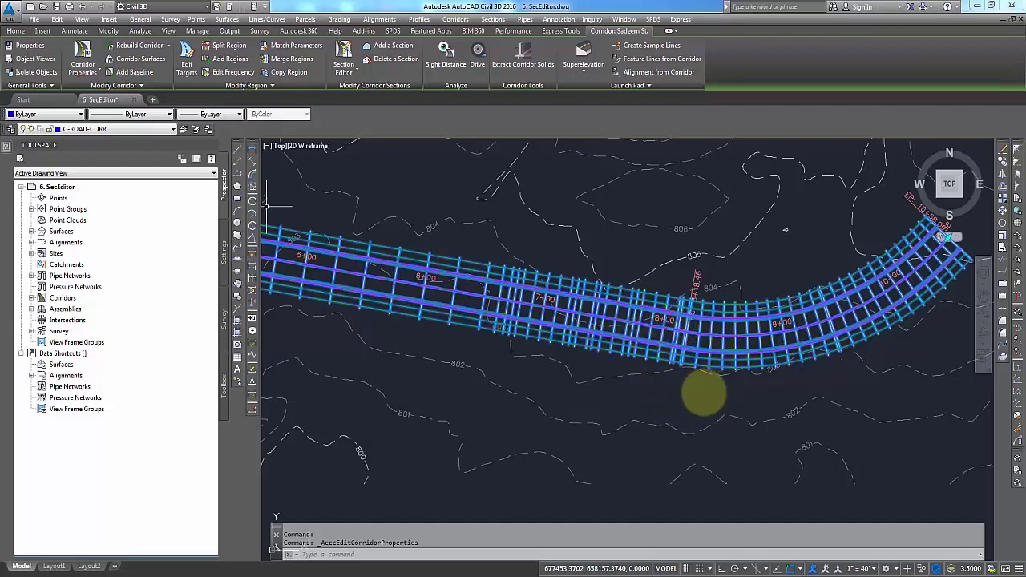
Step: Open the Sadeem St. corridor in the Section Editor and activate the cross-section view
{"action": "scroll", "coordinate": [669, 397], "scroll_direction": "down", "scroll_amount": 4}
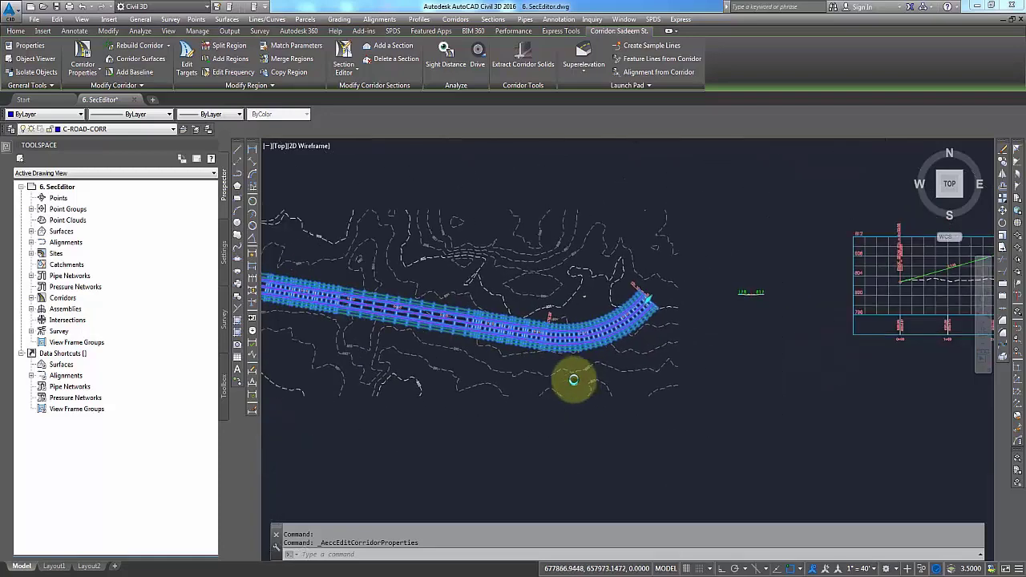
{"action": "middle_click_drag", "start_coordinate": [574, 380], "coordinate": [586, 380]}
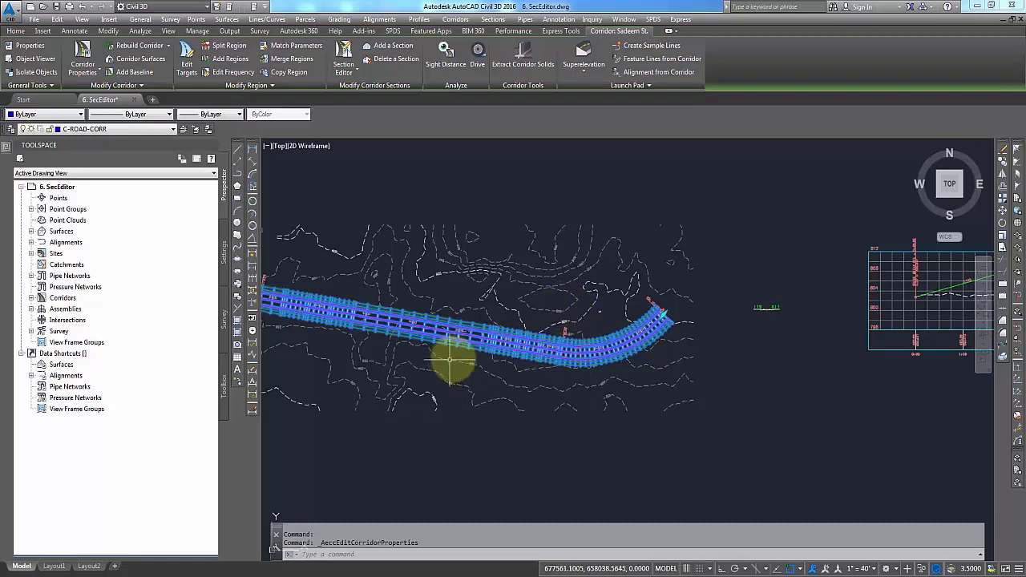
{"action": "left_click", "coordinate": [346, 55]}
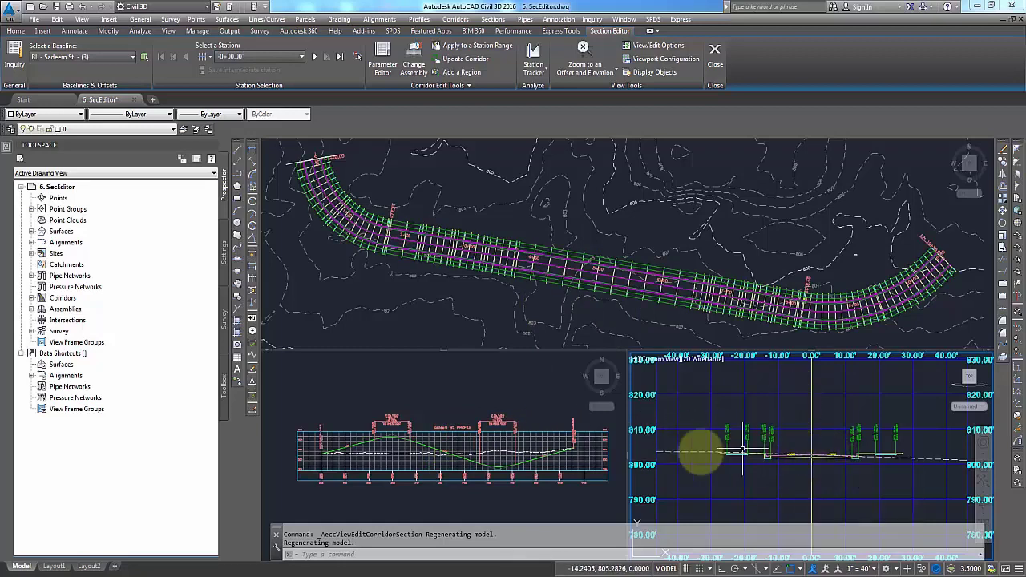
{"action": "left_click", "coordinate": [690, 405]}
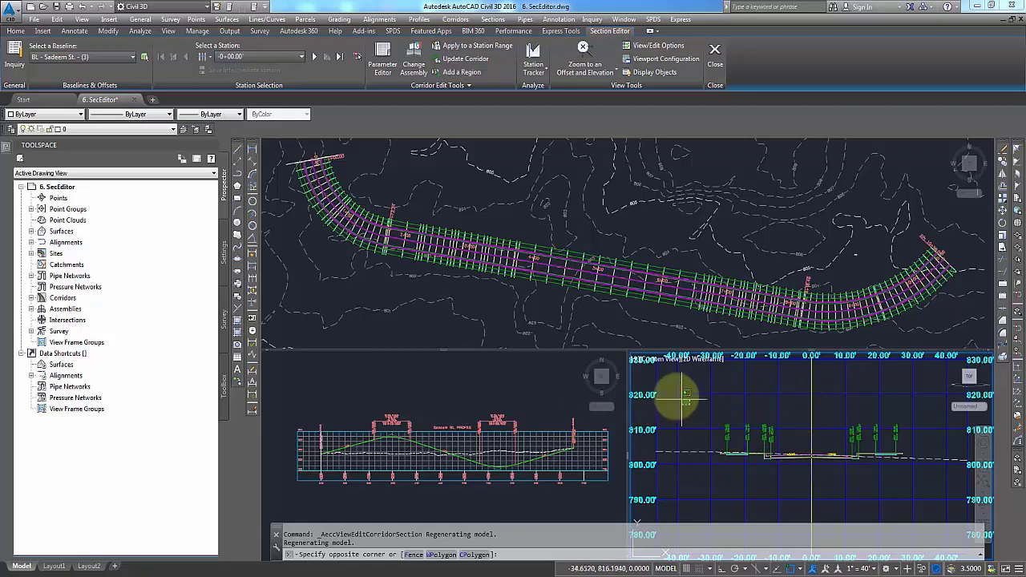
{"action": "left_click", "coordinate": [686, 393]}
{"action": "scroll", "coordinate": [781, 449], "scroll_direction": "up", "scroll_amount": 3}
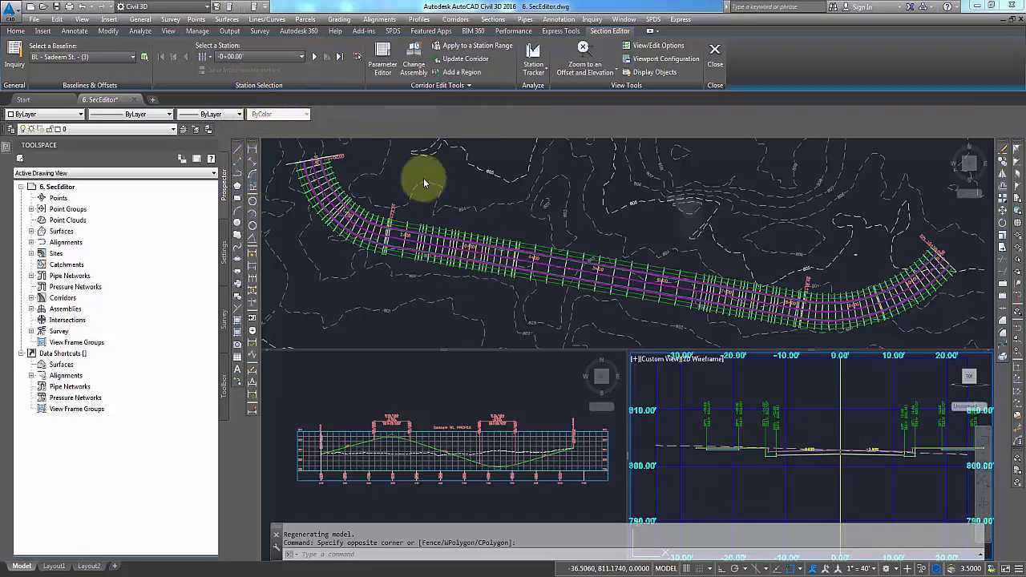
Step: Step through the corridor's cross sections one station at a time from the start up to station 1+00.00'
{"action": "left_click", "coordinate": [315, 56]}
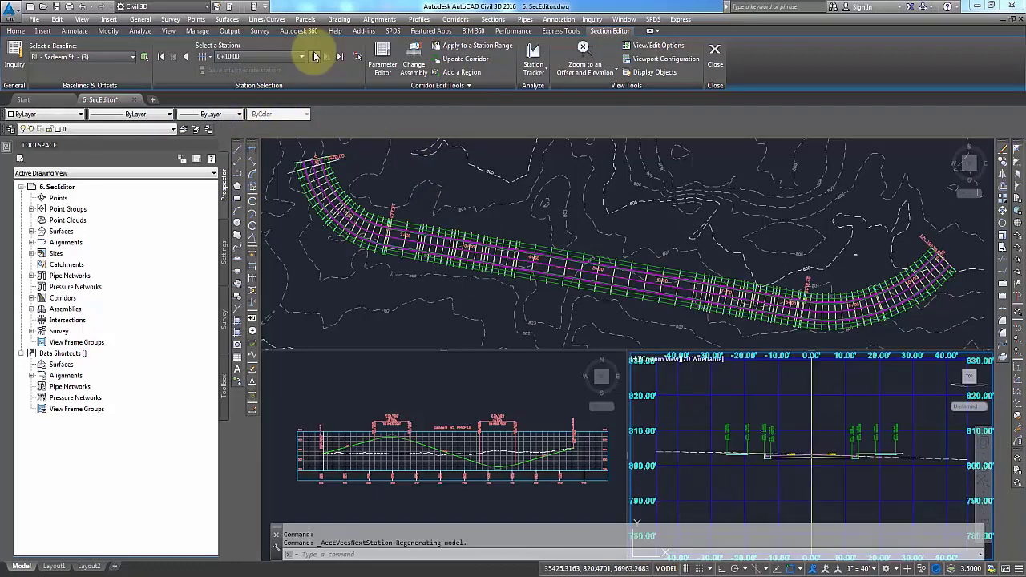
{"action": "left_click", "coordinate": [316, 57]}
{"action": "left_click", "coordinate": [316, 57]}
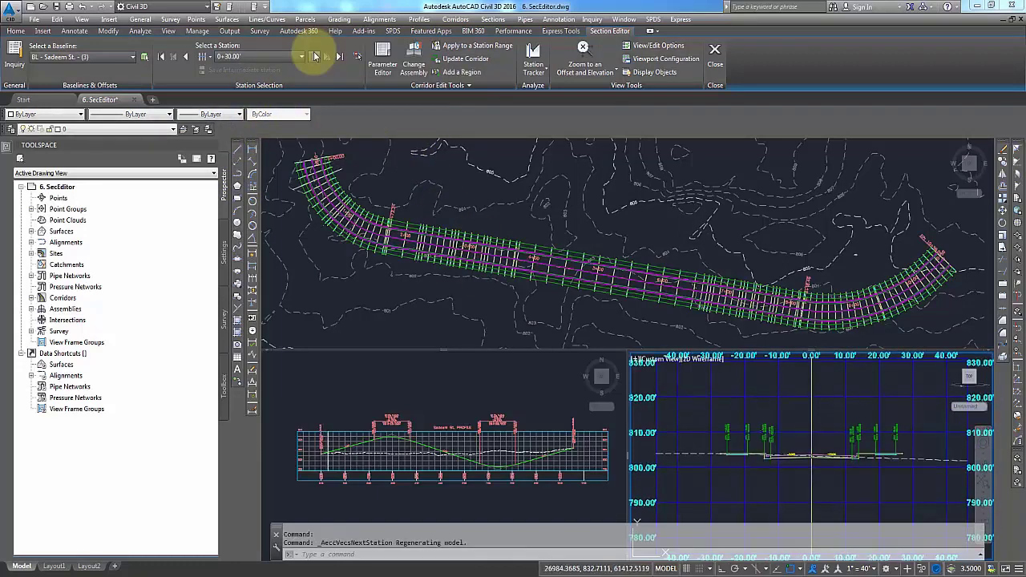
{"action": "left_click", "coordinate": [315, 57]}
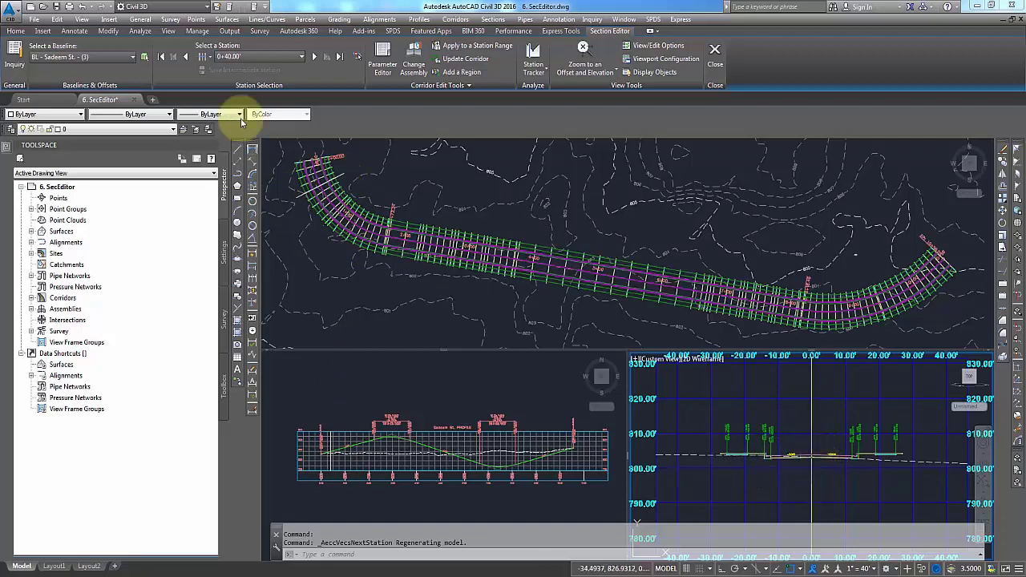
{"action": "left_click", "coordinate": [316, 57]}
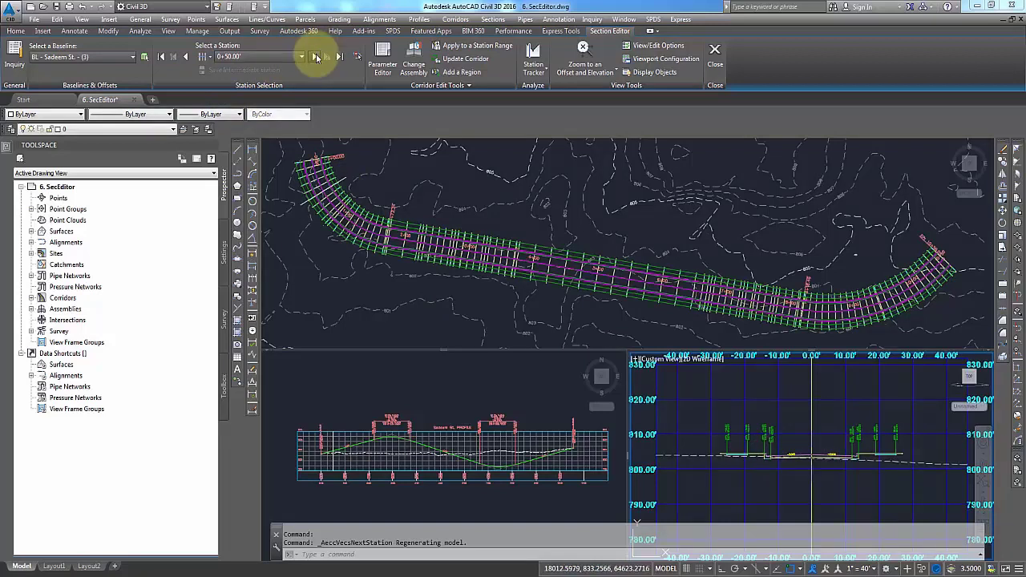
{"action": "left_click", "coordinate": [316, 56]}
{"action": "left_click", "coordinate": [316, 56]}
{"action": "left_click", "coordinate": [315, 57]}
{"action": "left_click", "coordinate": [316, 56]}
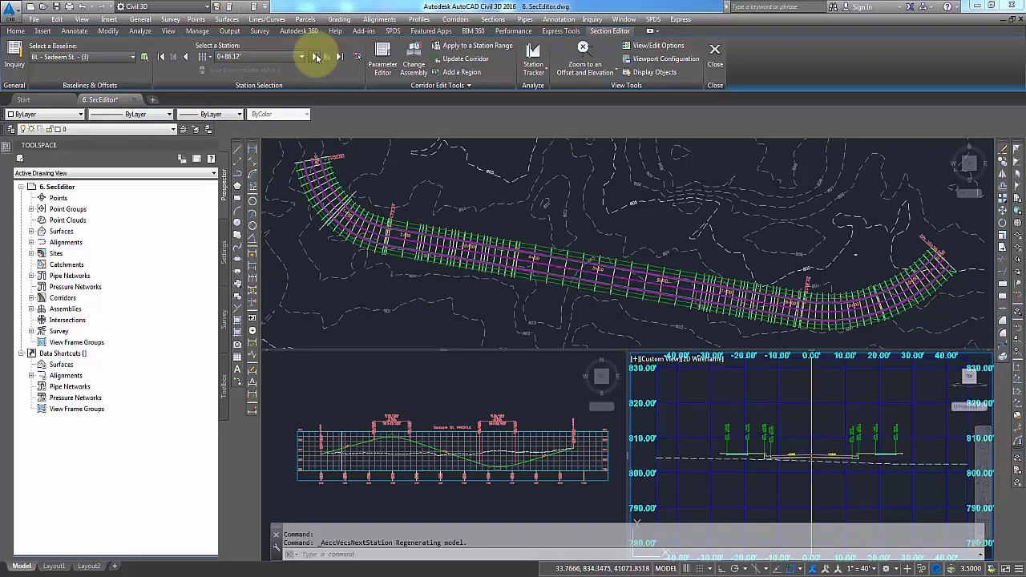
{"action": "left_click", "coordinate": [315, 56]}
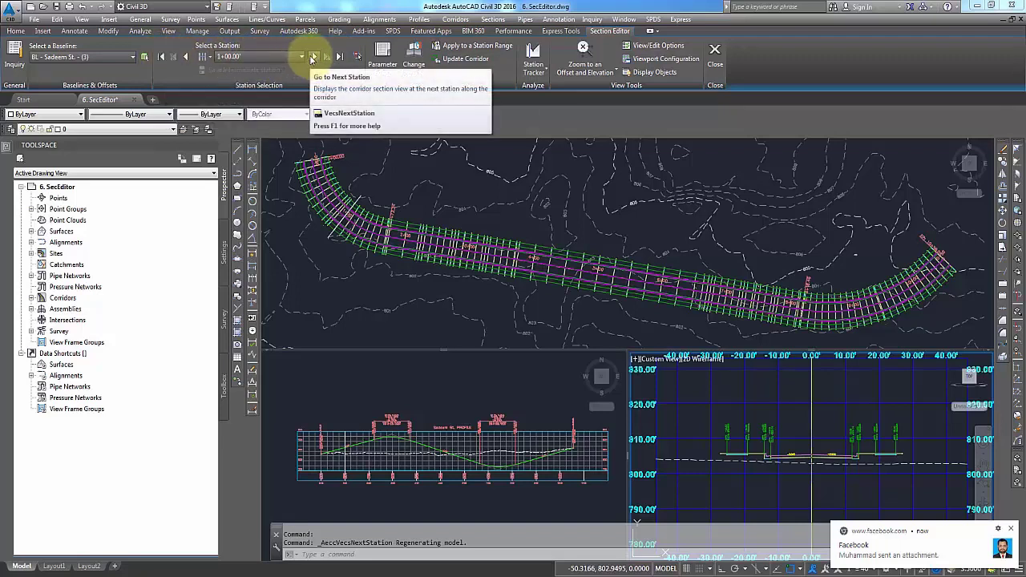
{"action": "left_click", "coordinate": [698, 377]}
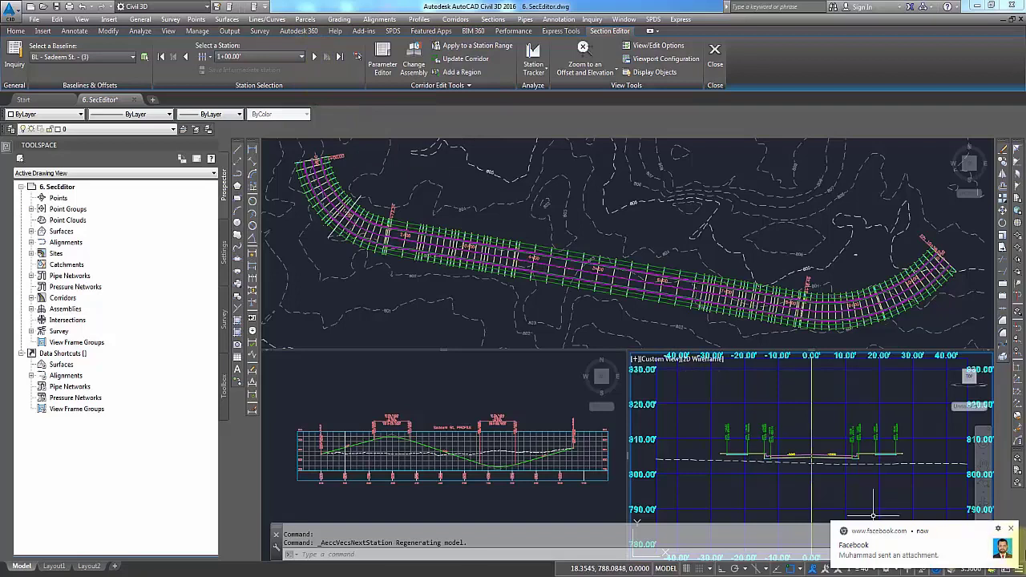
{"action": "left_click", "coordinate": [1015, 531]}
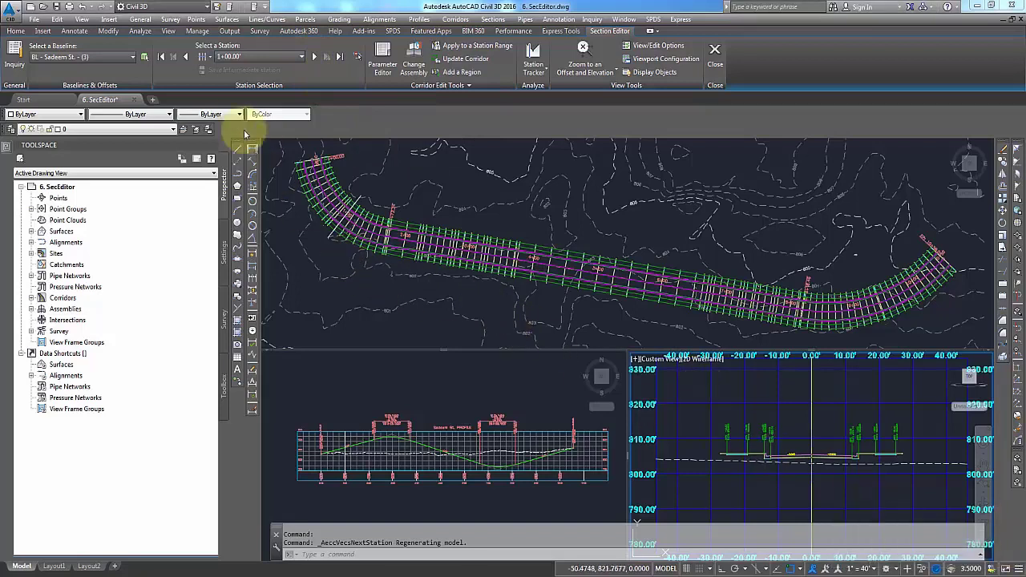
{"action": "left_click", "coordinate": [275, 56]}
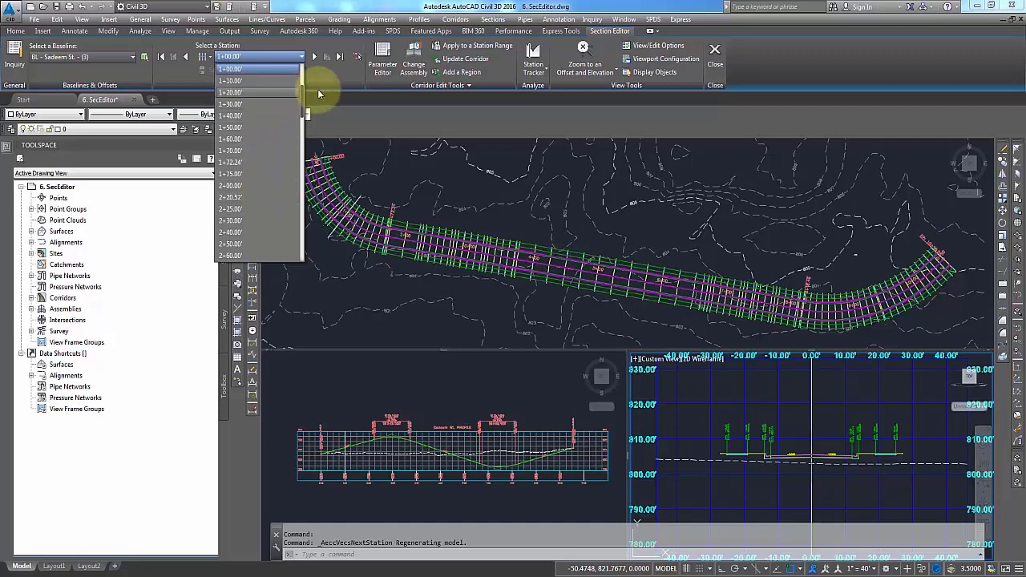
{"action": "left_click", "coordinate": [391, 128]}
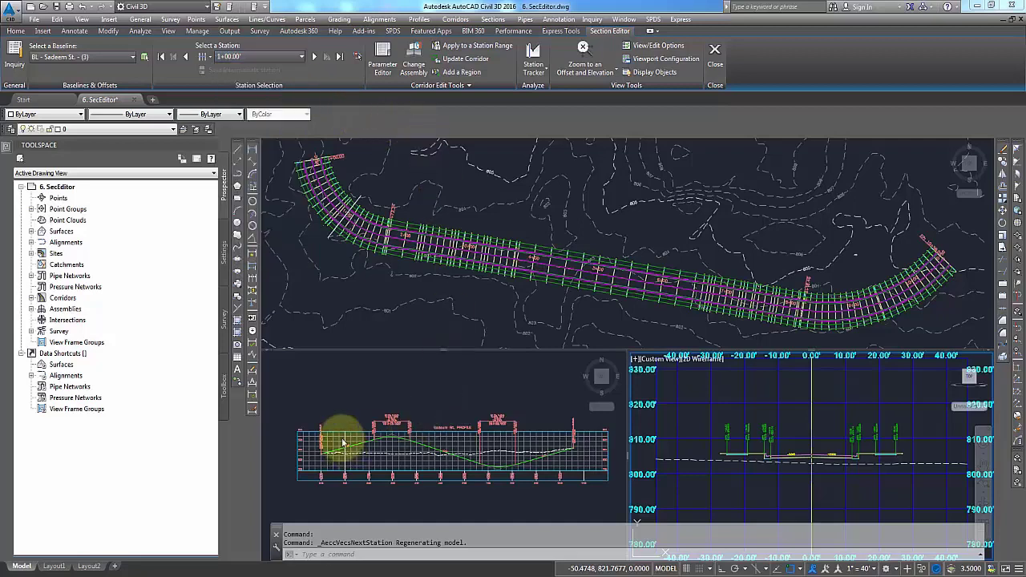
Step: Move the station marker on the Sadeem St. profile to 3+00.00' to view the cross section on the crest curve
{"action": "left_click", "coordinate": [352, 399]}
{"action": "scroll", "coordinate": [344, 455], "scroll_direction": "up", "scroll_amount": 2}
{"action": "middle_click_drag", "start_coordinate": [343, 458], "coordinate": [288, 425]}
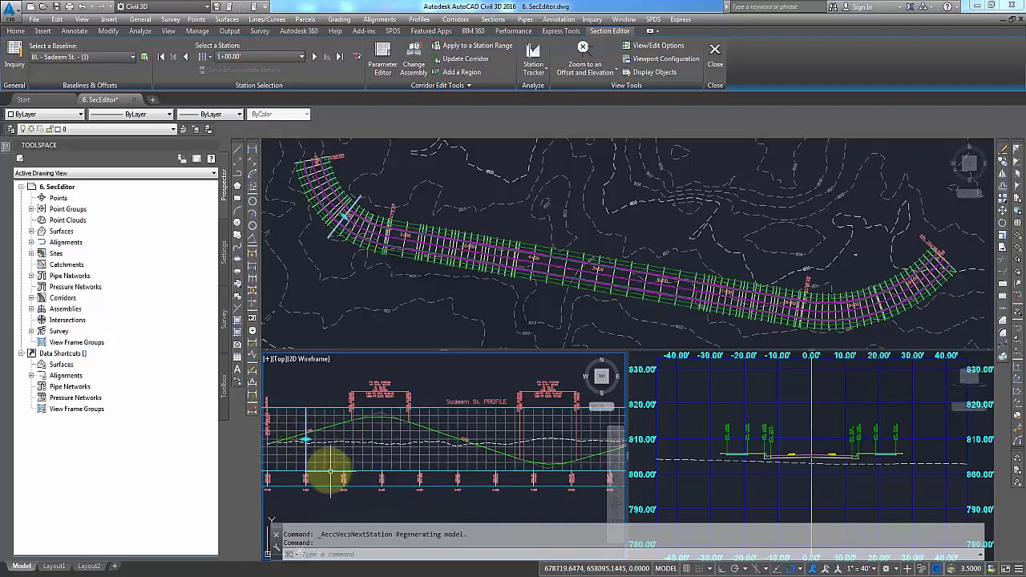
{"action": "left_click", "coordinate": [307, 439]}
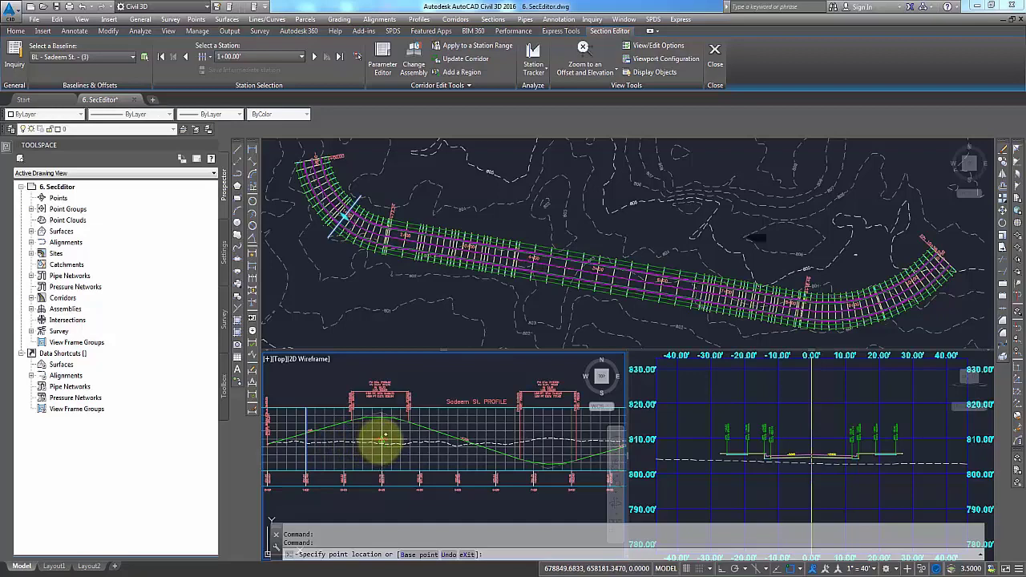
{"action": "left_click", "coordinate": [385, 435]}
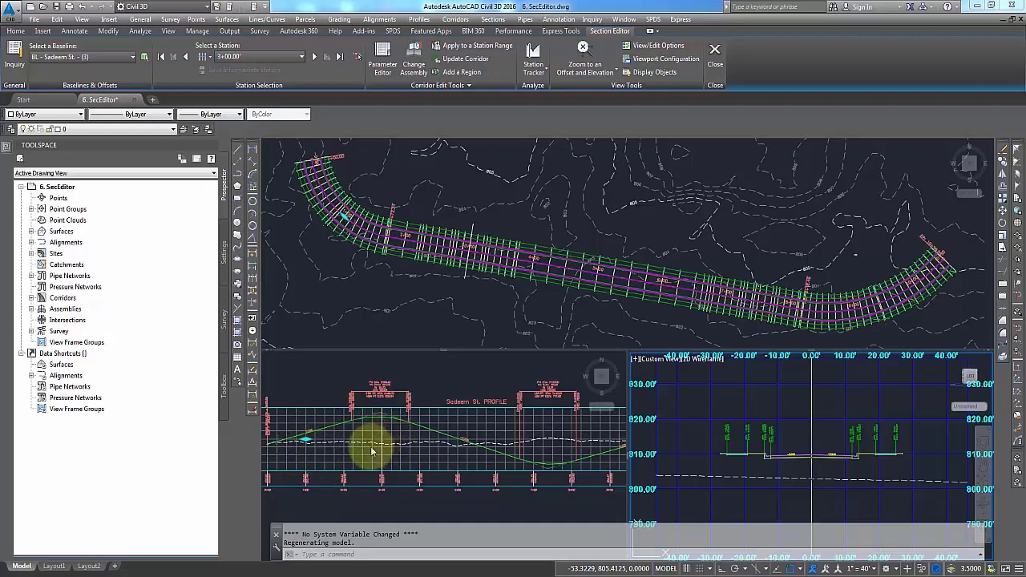
Step: Move the profile's station marker to 7+50.00' to view the cross section on the sag curve
{"action": "left_click", "coordinate": [378, 421]}
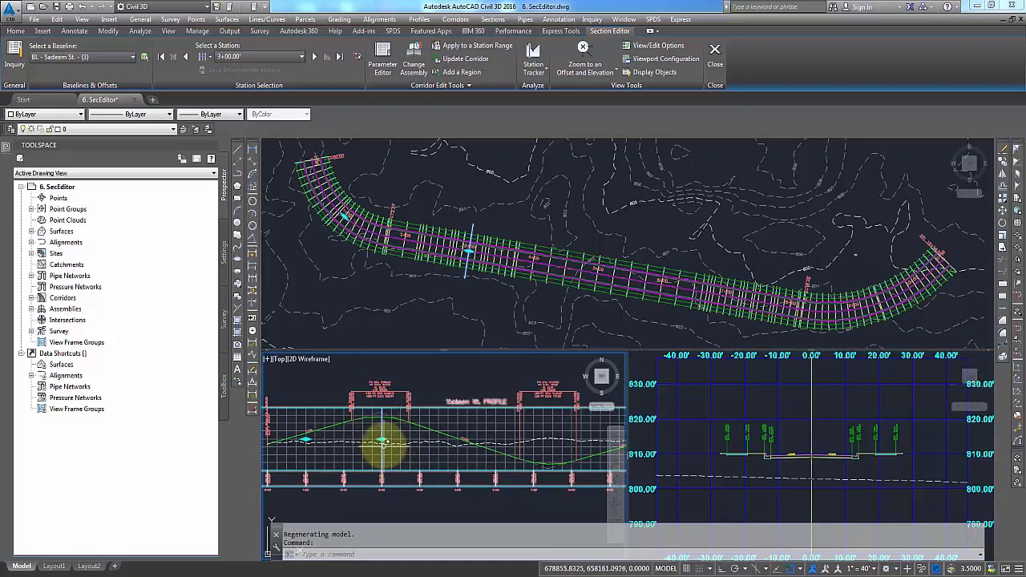
{"action": "left_click", "coordinate": [382, 438]}
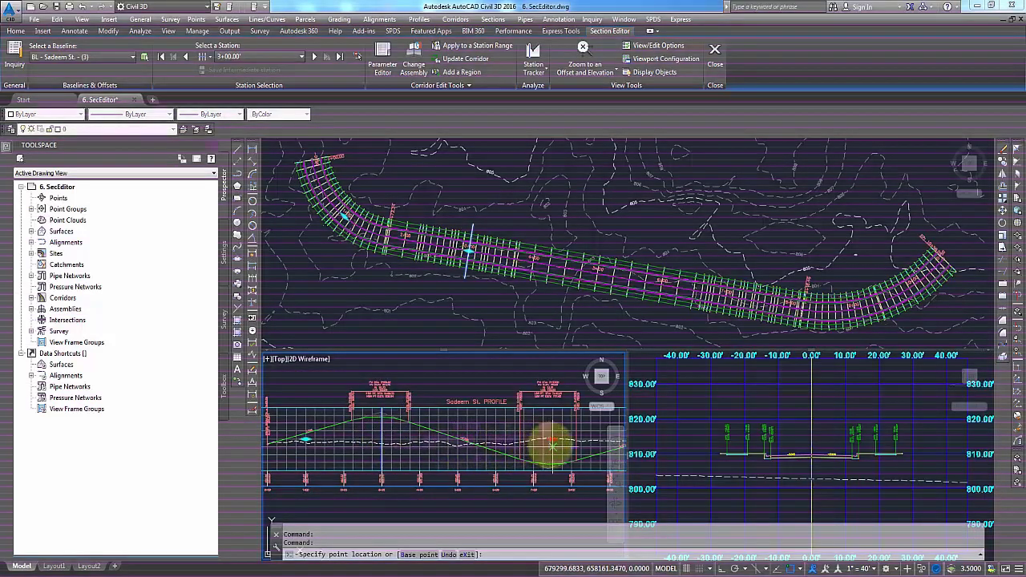
{"action": "left_click", "coordinate": [552, 444]}
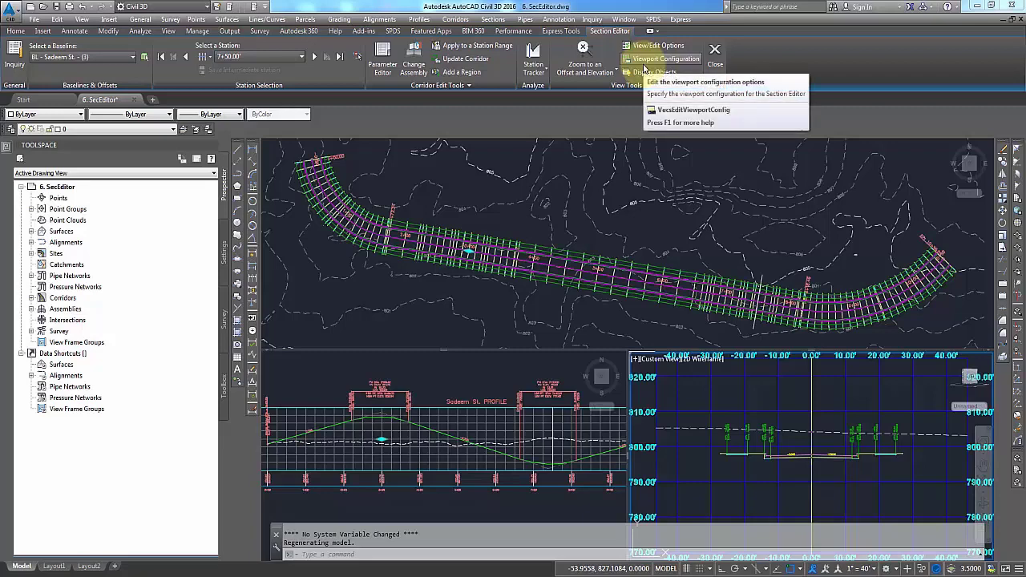
Step: Reconfigure the Section Editor viewports so that Viewport 1 shows the section and Viewport 3 shows the plan
{"action": "left_click", "coordinate": [644, 62]}
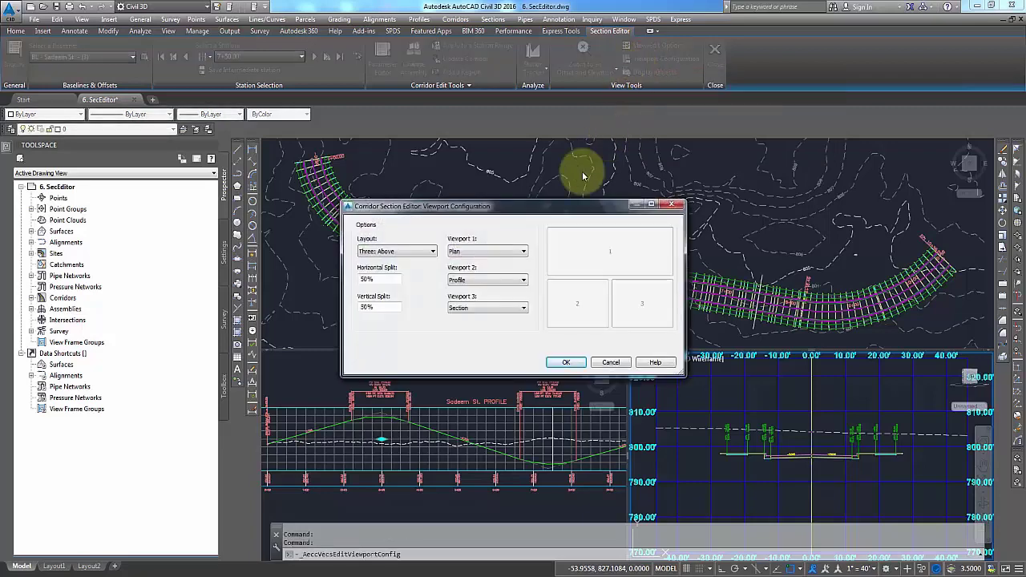
{"action": "left_click_drag", "start_coordinate": [671, 183], "coordinate": [691, 174]}
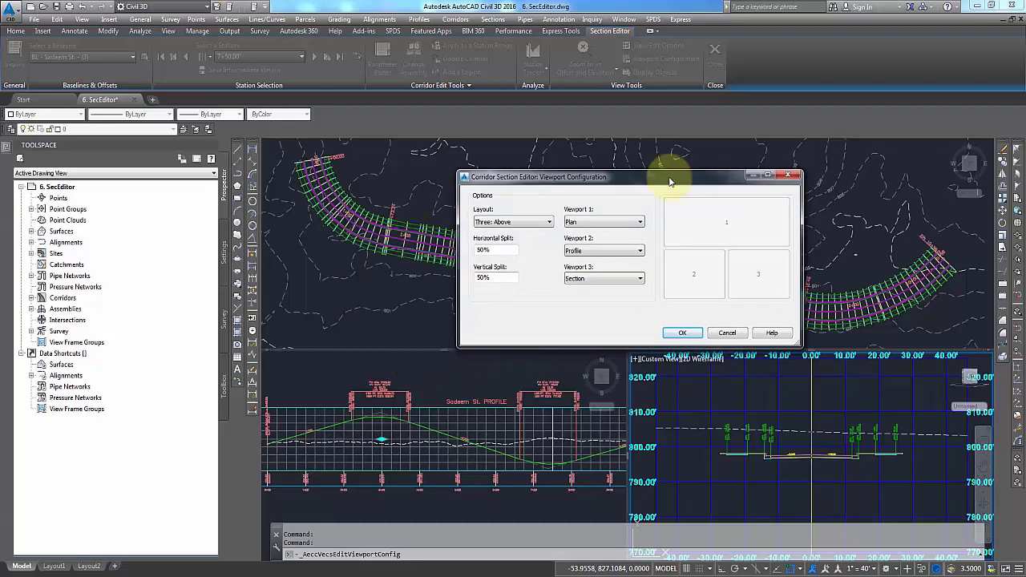
{"action": "left_click", "coordinate": [602, 224]}
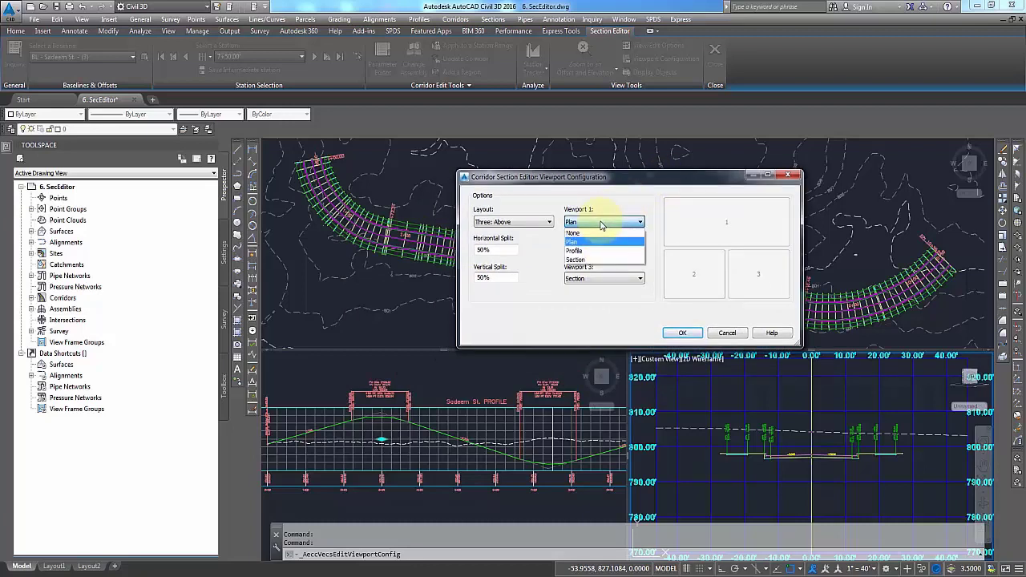
{"action": "left_click", "coordinate": [591, 261]}
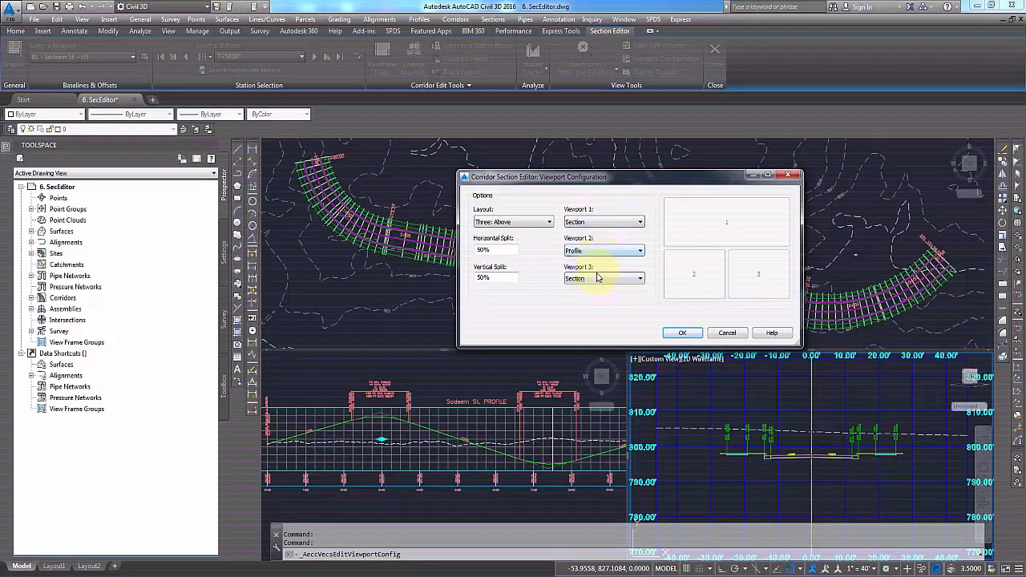
{"action": "left_click", "coordinate": [598, 278]}
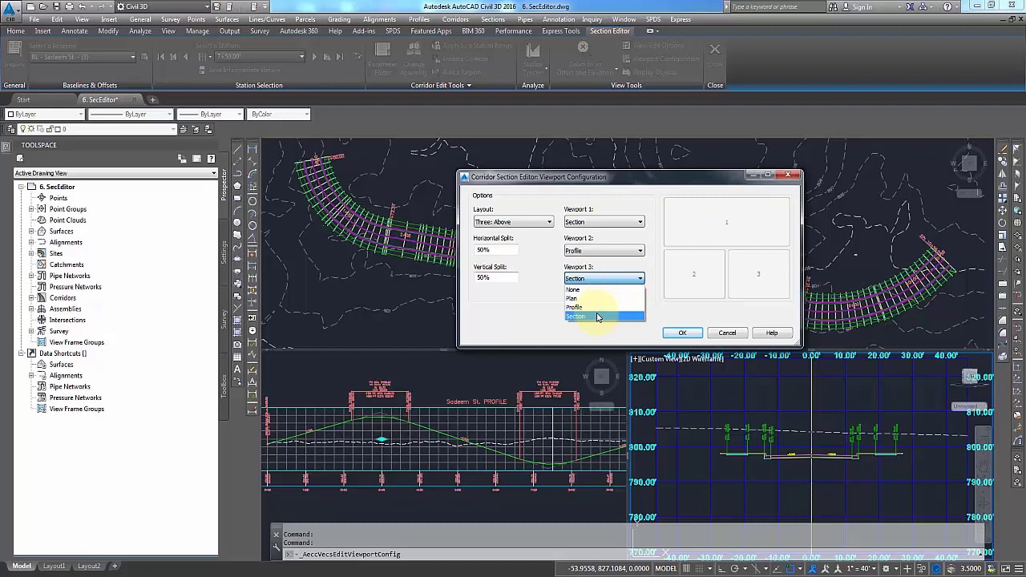
{"action": "left_click", "coordinate": [596, 298]}
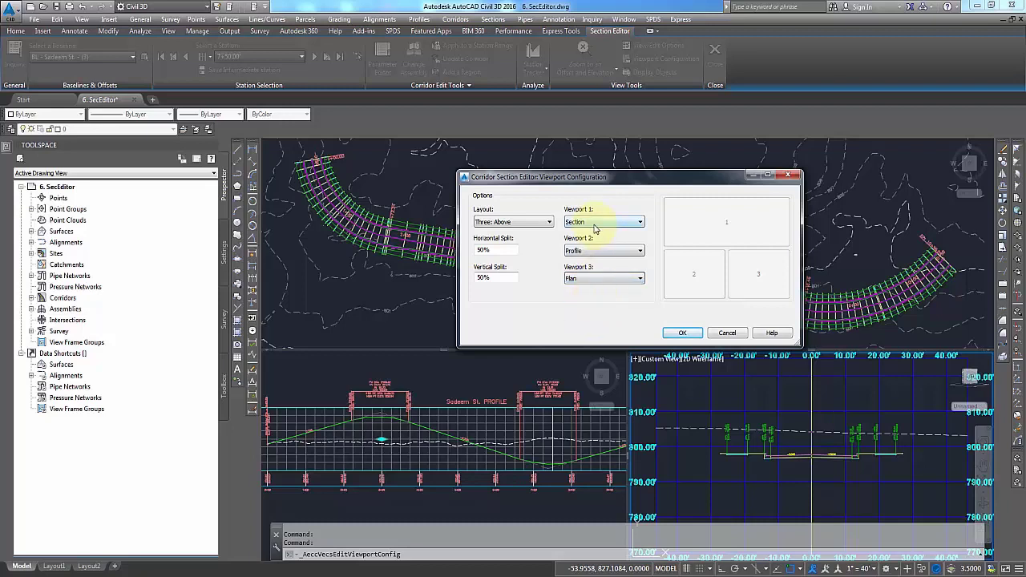
{"action": "left_click", "coordinate": [678, 333]}
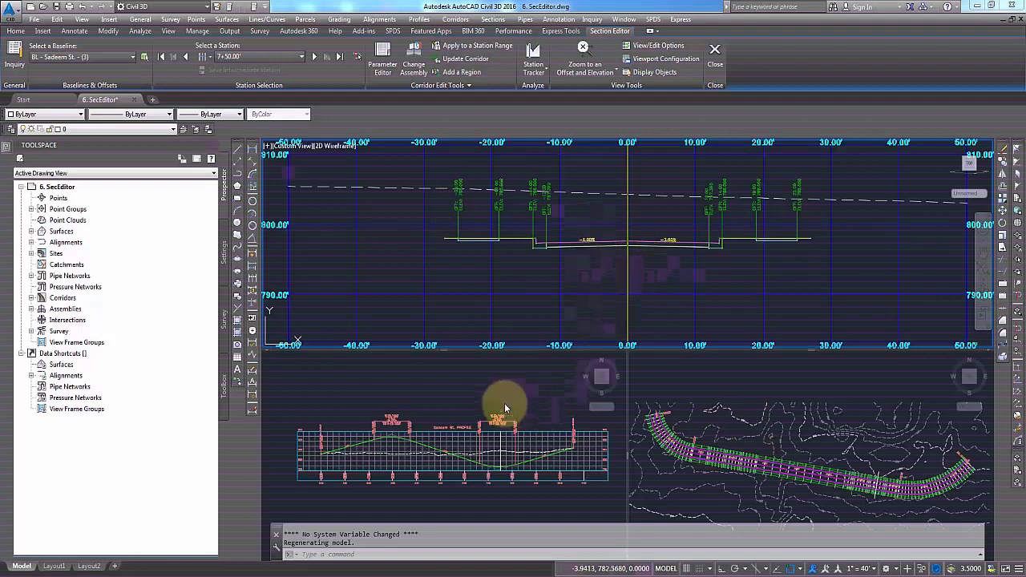
Step: Move the profile's station marker to 1+75.00' and advance through the following stations to 2+20.52'
{"action": "left_click", "coordinate": [499, 456]}
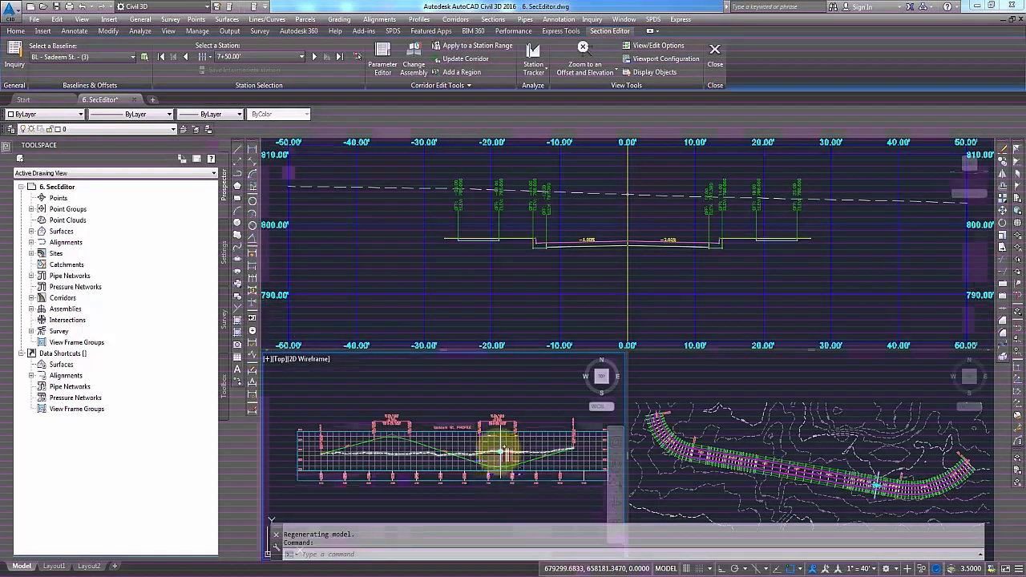
{"action": "left_click", "coordinate": [502, 453]}
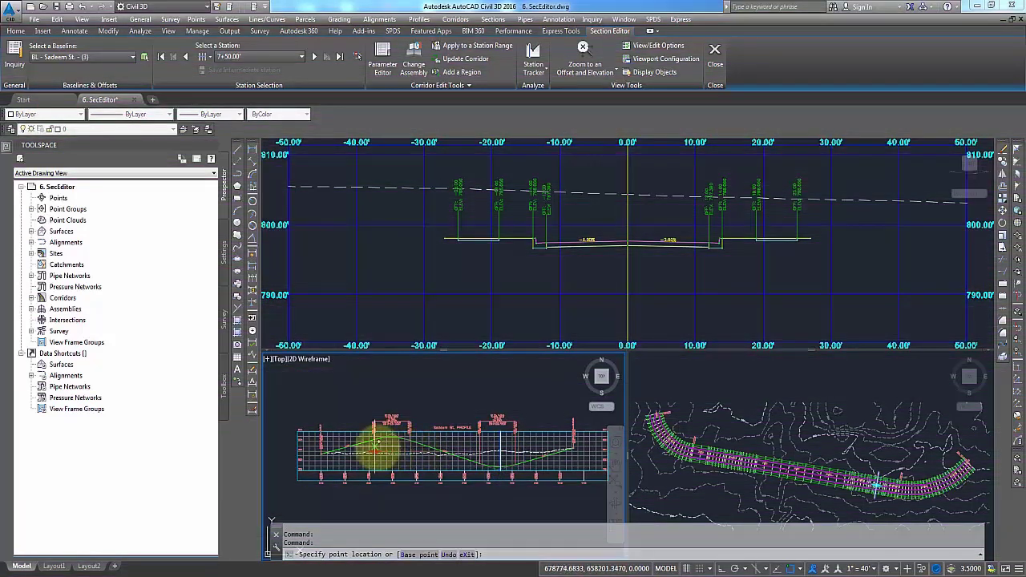
{"action": "left_click", "coordinate": [371, 441]}
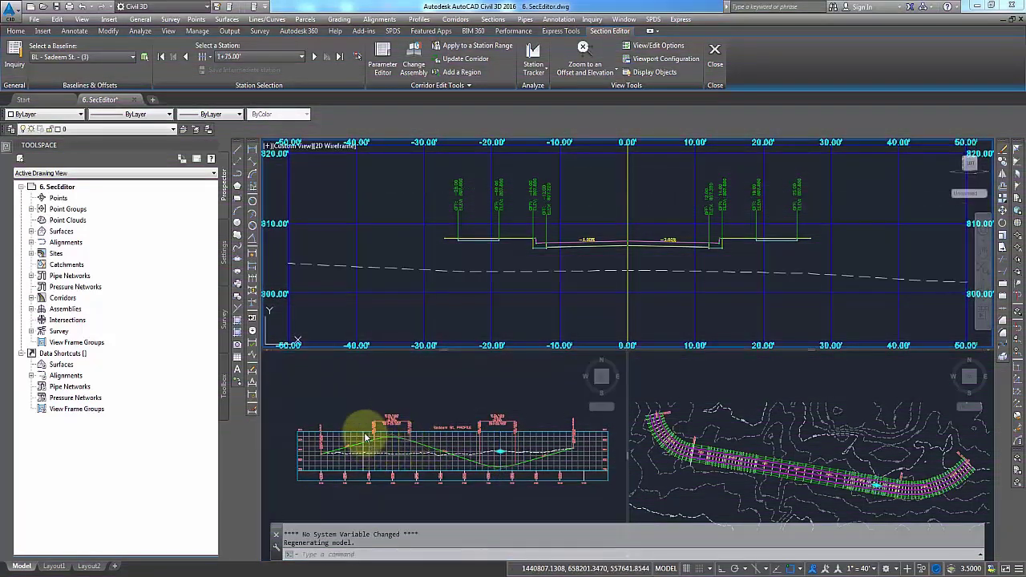
{"action": "left_click", "coordinate": [316, 57]}
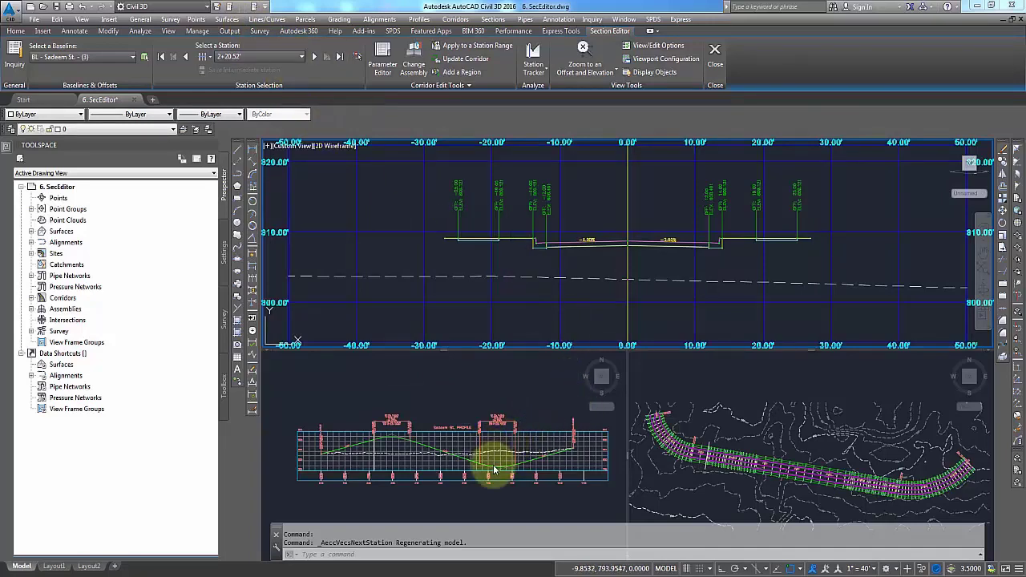
Step: Show the cross section at station 8+00.00', on the profile's sag curve, and enlarge it around the centerline
{"action": "left_click", "coordinate": [510, 394]}
{"action": "scroll", "coordinate": [504, 453], "scroll_direction": "up", "scroll_amount": 3}
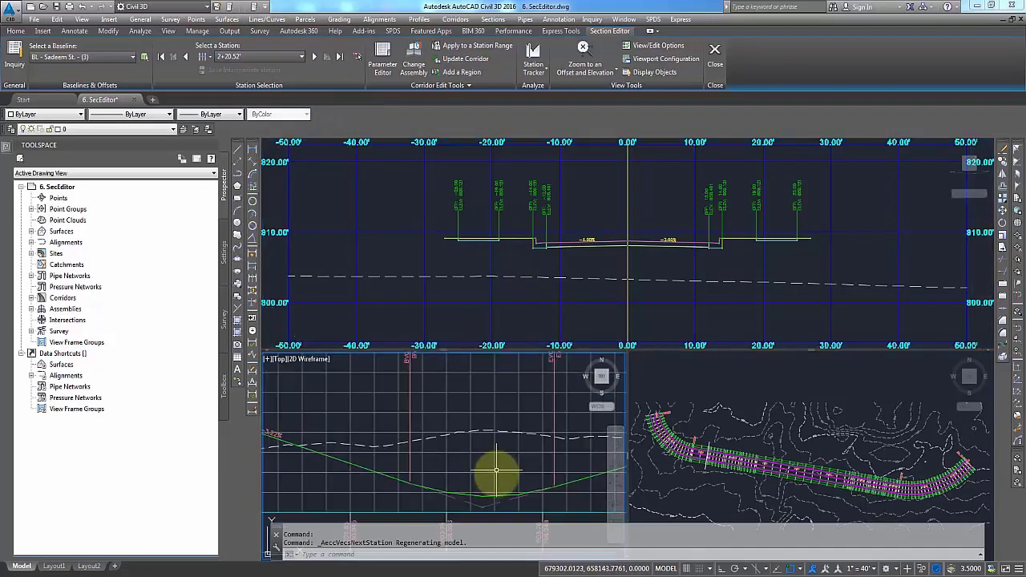
{"action": "scroll", "coordinate": [500, 422], "scroll_direction": "up", "scroll_amount": 2}
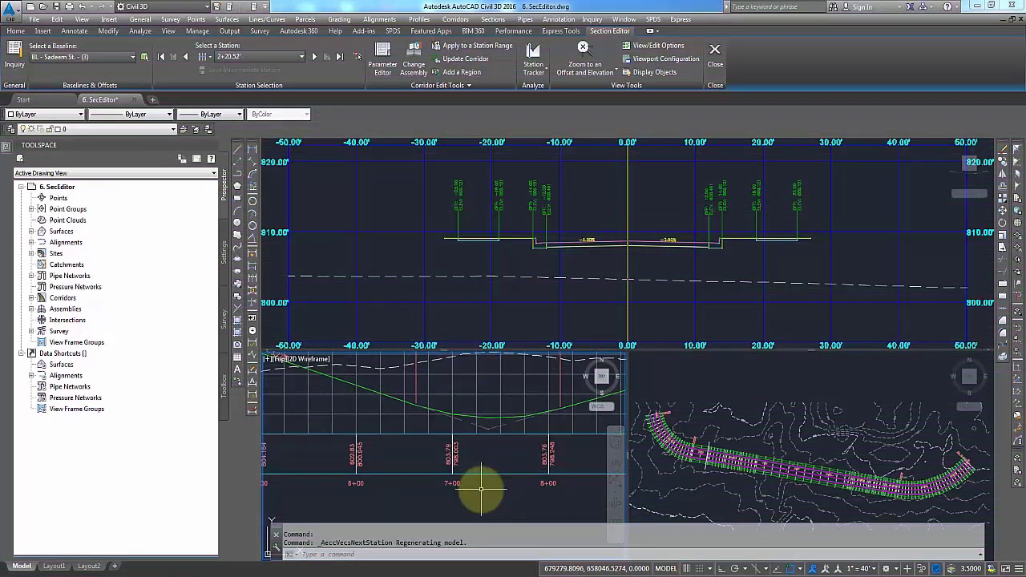
{"action": "scroll", "coordinate": [532, 476], "scroll_direction": "down", "scroll_amount": 4}
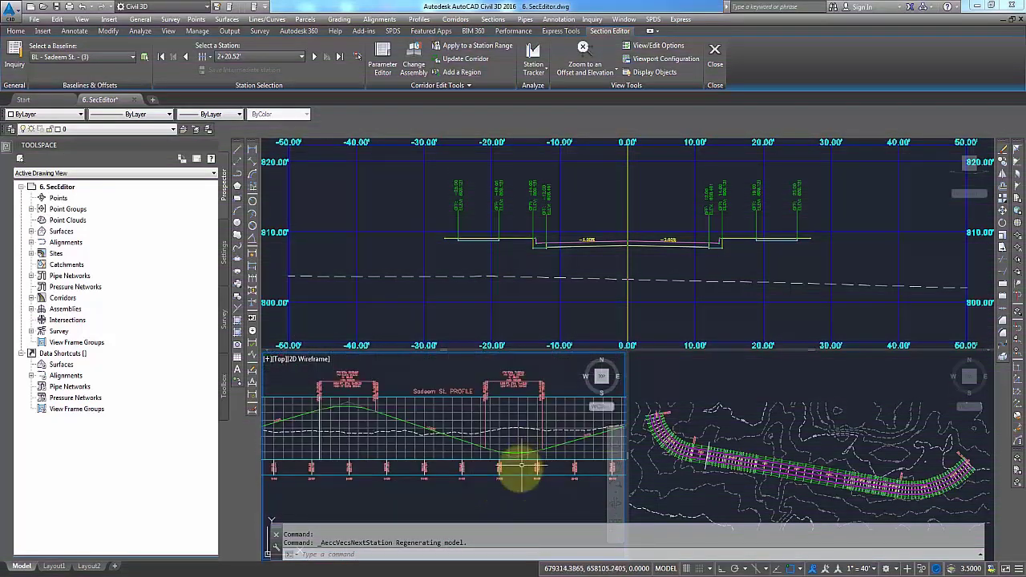
{"action": "scroll", "coordinate": [498, 474], "scroll_direction": "up", "scroll_amount": 3}
{"action": "scroll", "coordinate": [568, 486], "scroll_direction": "down", "scroll_amount": 3}
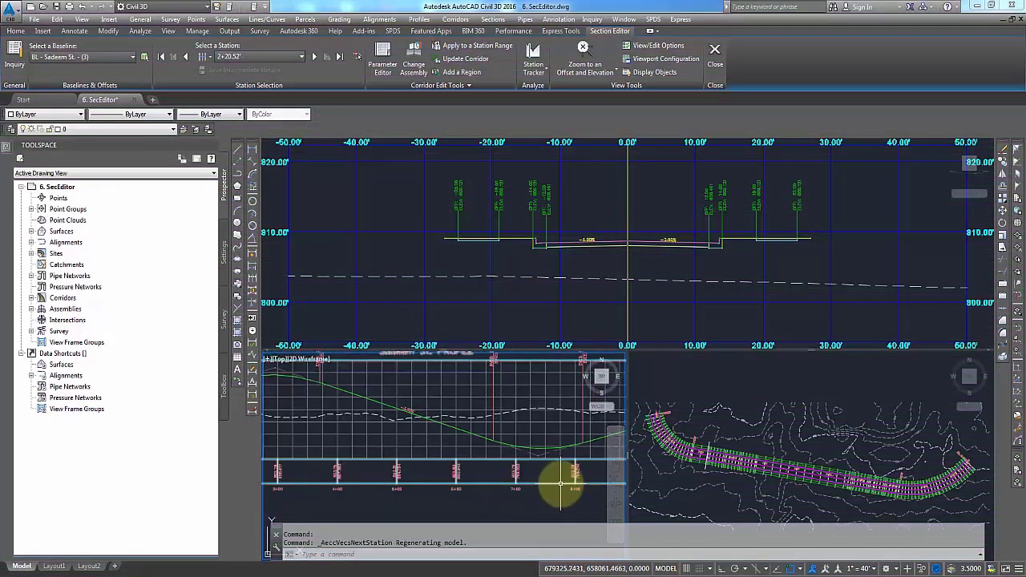
{"action": "left_click", "coordinate": [265, 57]}
{"action": "scroll", "coordinate": [258, 216], "scroll_direction": "down", "scroll_amount": 5}
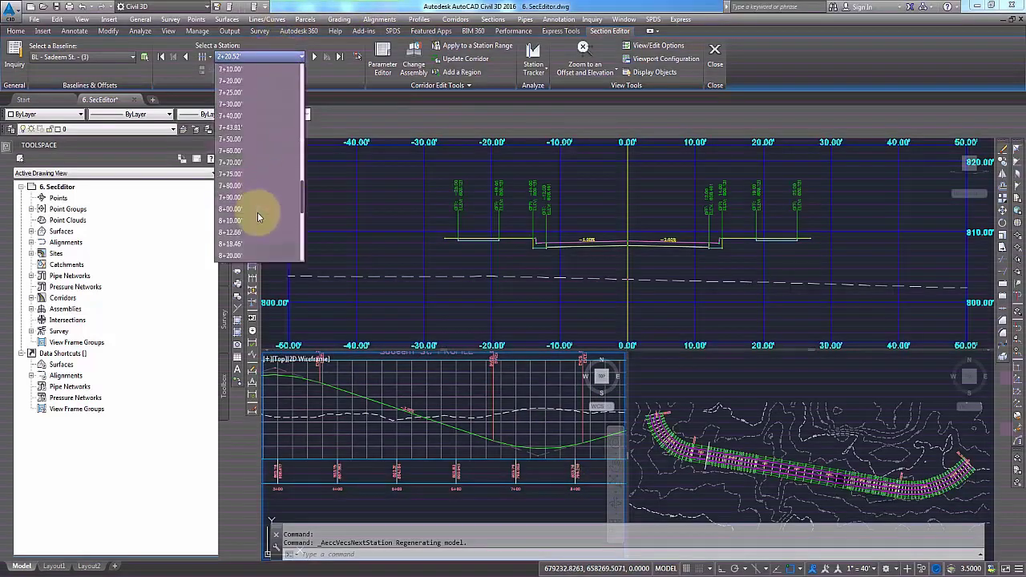
{"action": "left_click", "coordinate": [241, 214]}
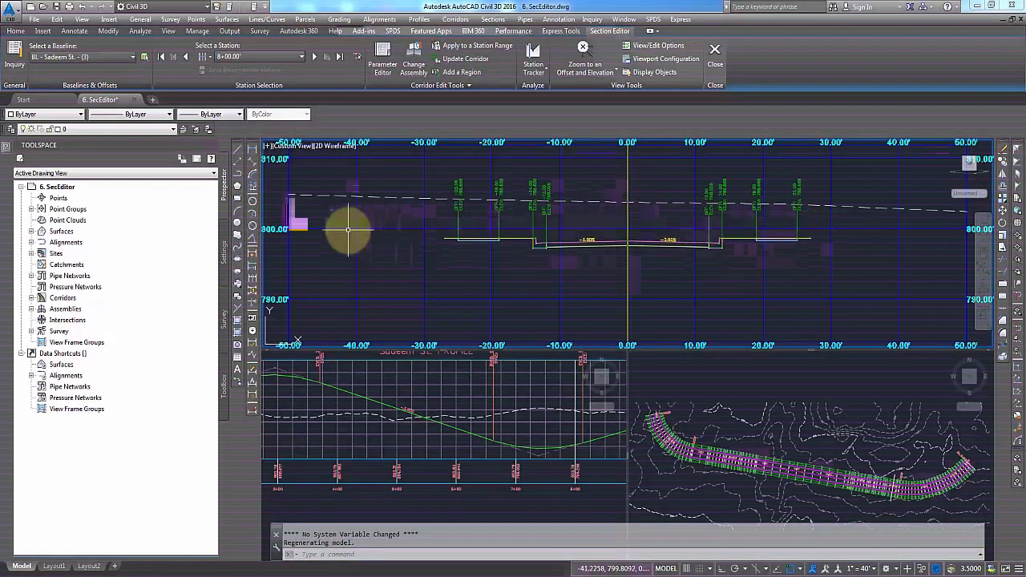
{"action": "left_click", "coordinate": [641, 216]}
{"action": "scroll", "coordinate": [644, 227], "scroll_direction": "up", "scroll_amount": 5}
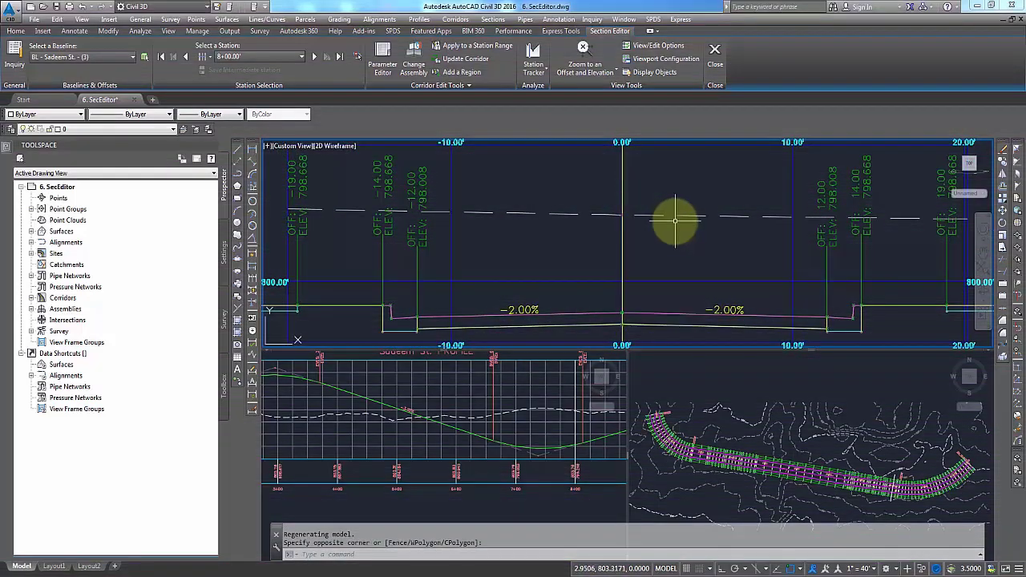
{"action": "mouse_move", "coordinate": [675, 220]}
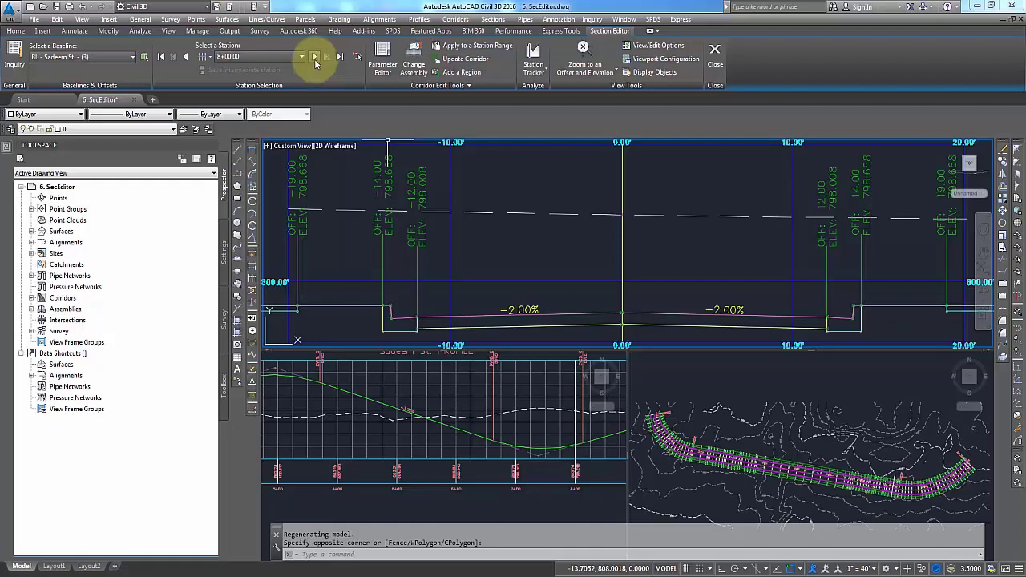
Step: Advance the cross section through stations 8+10.00' and 8+12.66', enlarging the road section at each one
{"action": "left_click", "coordinate": [315, 57]}
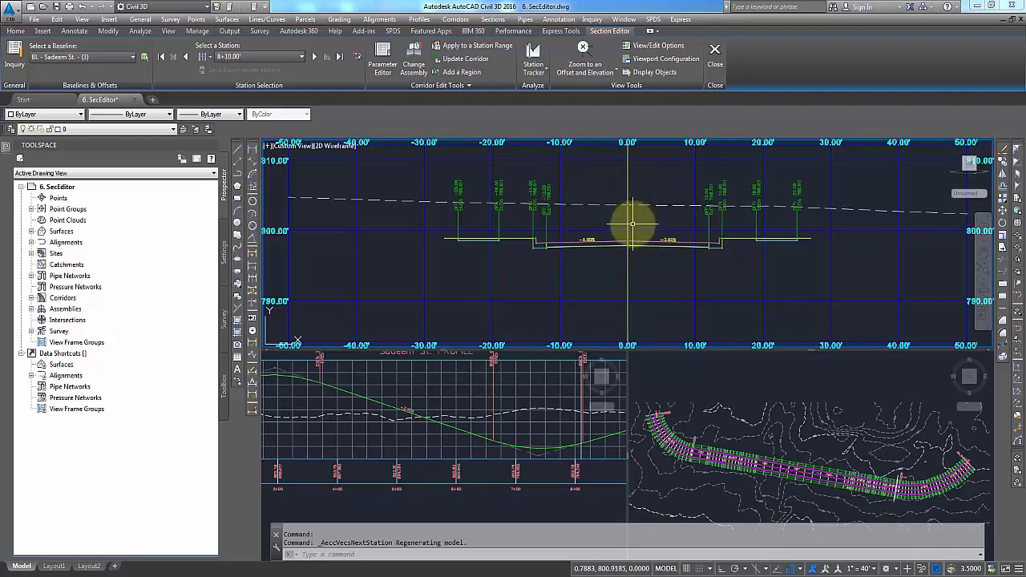
{"action": "scroll", "coordinate": [633, 223], "scroll_direction": "up", "scroll_amount": 4}
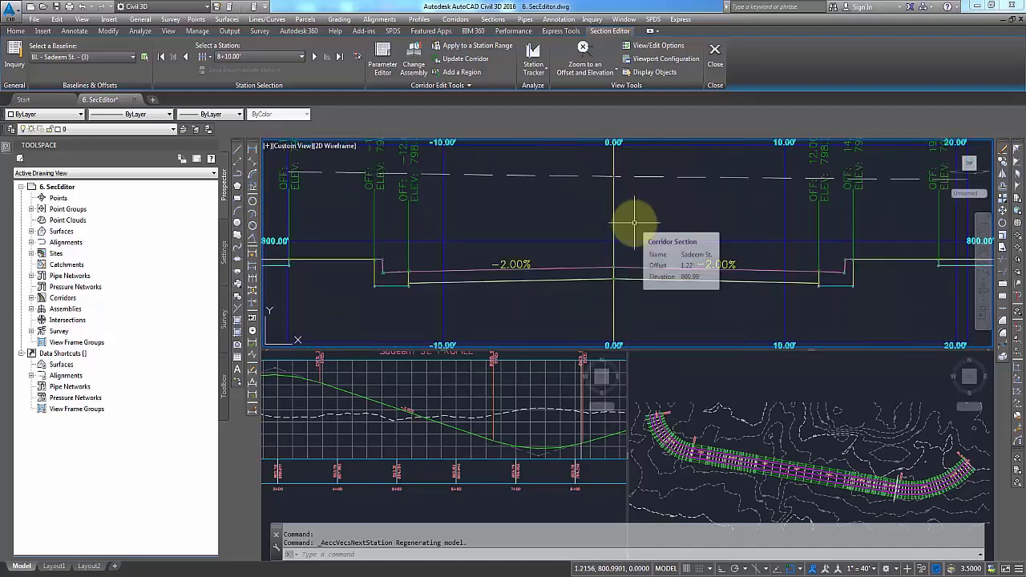
{"action": "scroll", "coordinate": [634, 223], "scroll_direction": "up", "scroll_amount": 2}
{"action": "scroll", "coordinate": [634, 223], "scroll_direction": "down", "scroll_amount": 2}
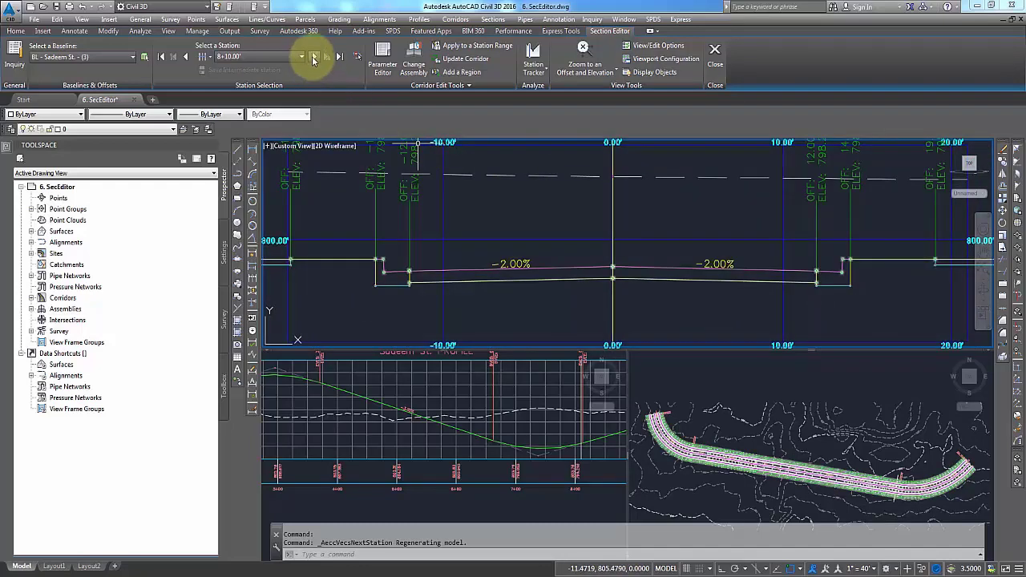
{"action": "left_click", "coordinate": [314, 56]}
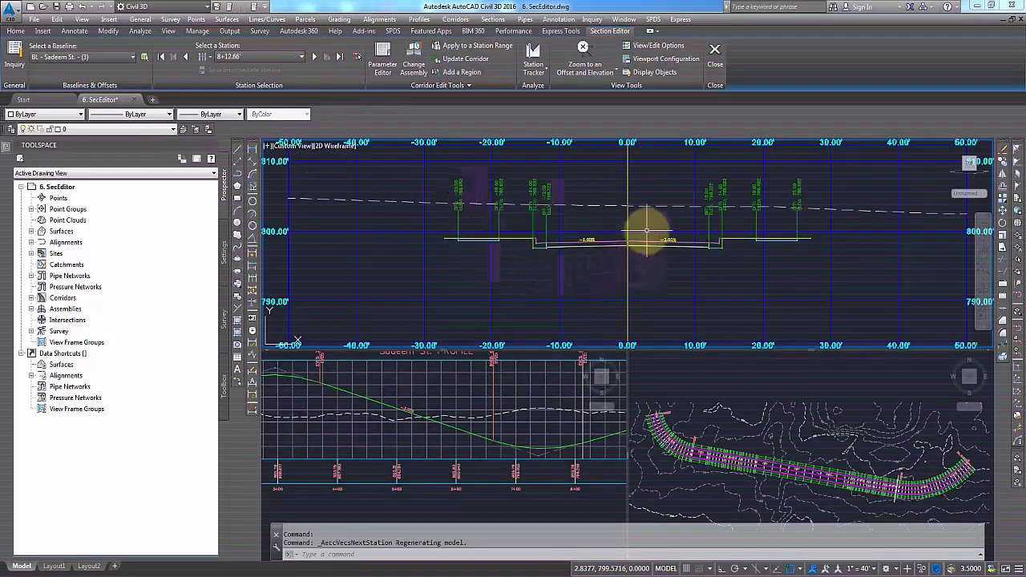
{"action": "scroll", "coordinate": [642, 229], "scroll_direction": "up", "scroll_amount": 2}
{"action": "middle_click_drag", "start_coordinate": [648, 229], "coordinate": [648, 294]}
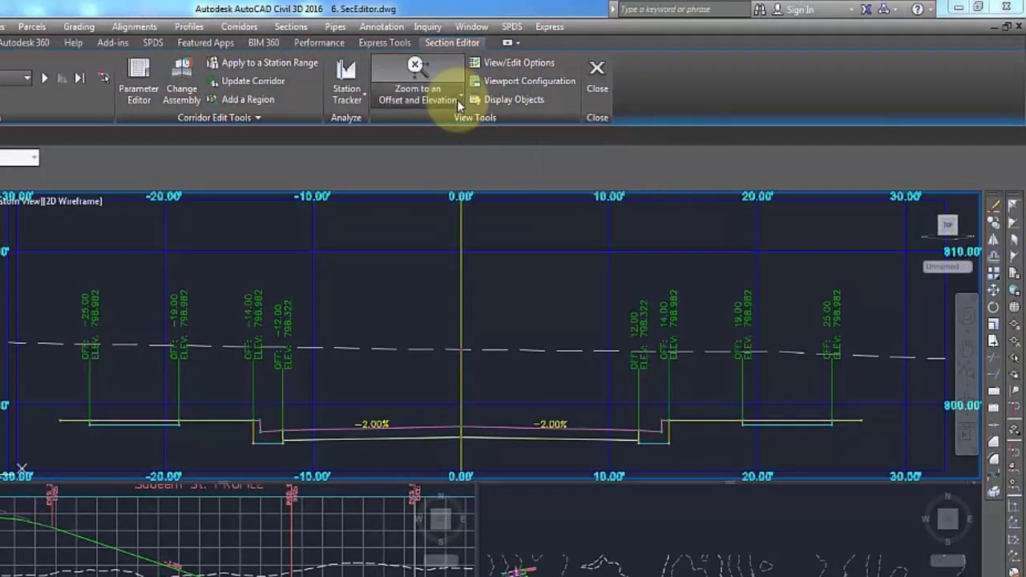
Step: Set the section view to Zoom to an Offset and Elevation and advance through the following stations to 9+60.00'
{"action": "left_click", "coordinate": [457, 100]}
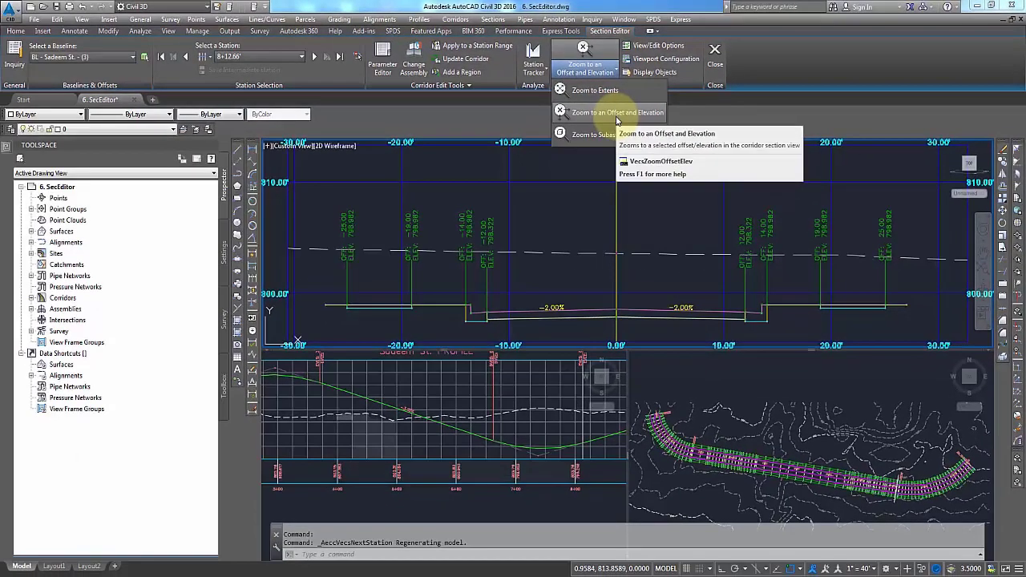
{"action": "left_click", "coordinate": [617, 116]}
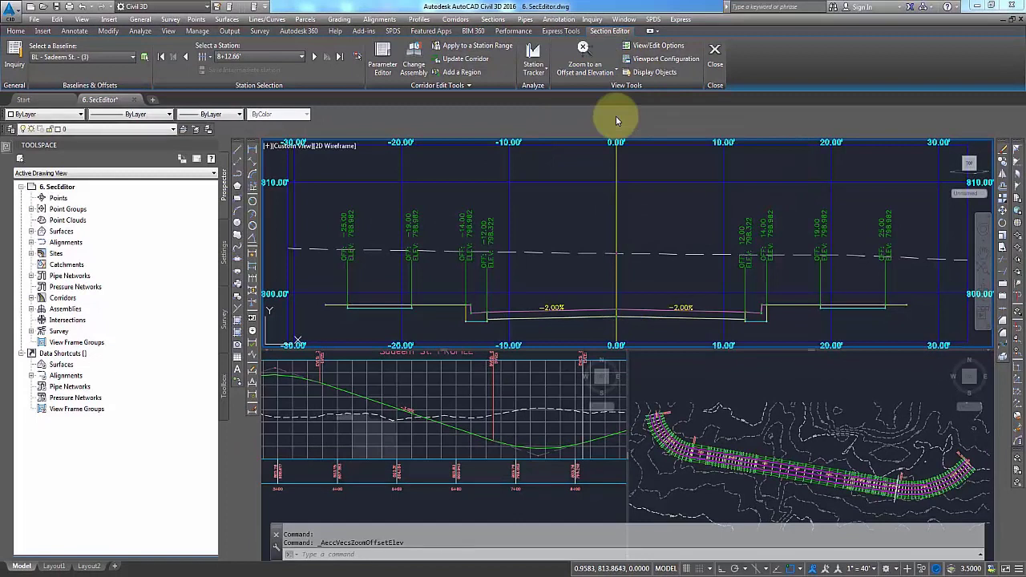
{"action": "left_click", "coordinate": [315, 57]}
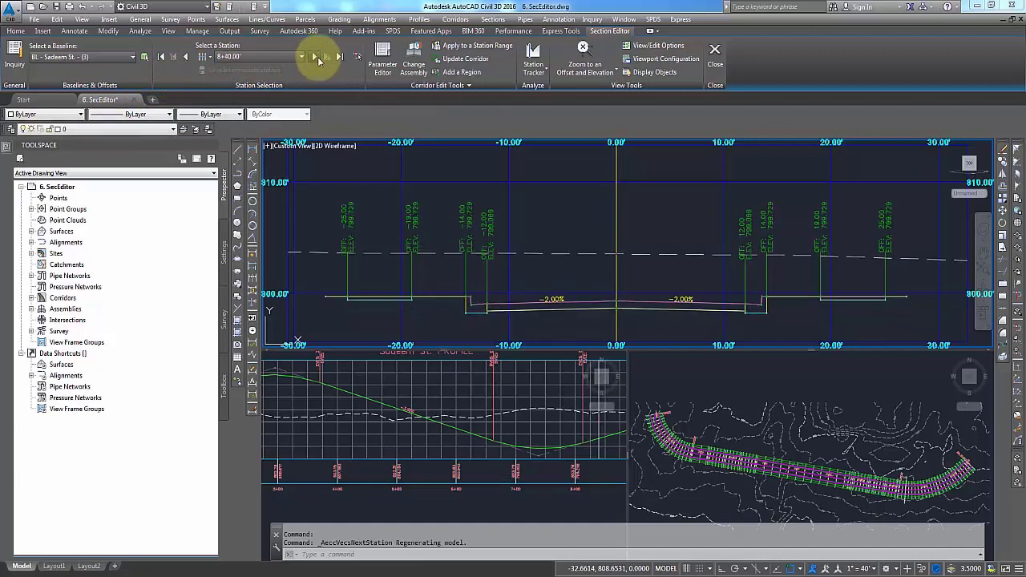
{"action": "left_click", "coordinate": [315, 56]}
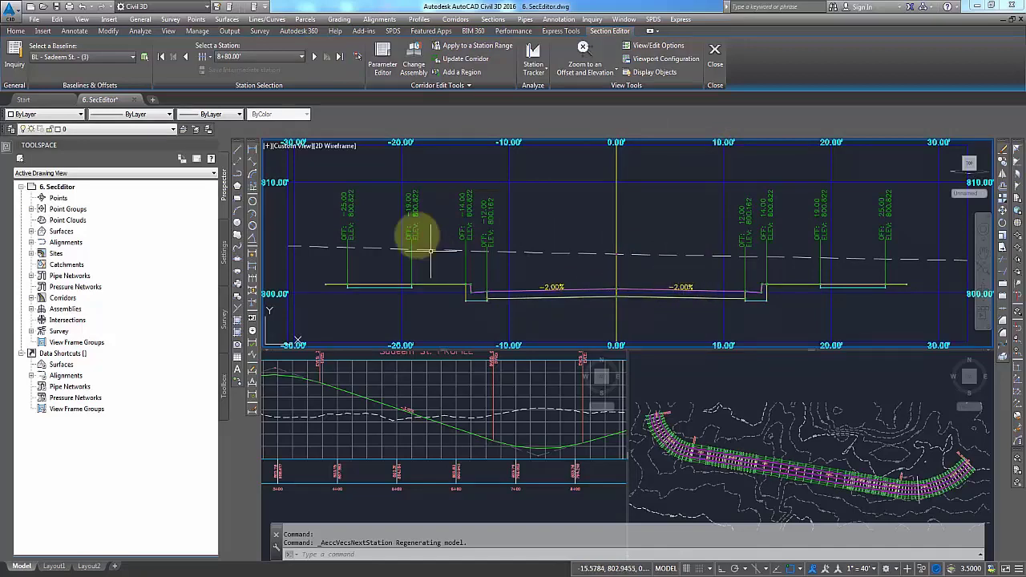
{"action": "left_click", "coordinate": [315, 56]}
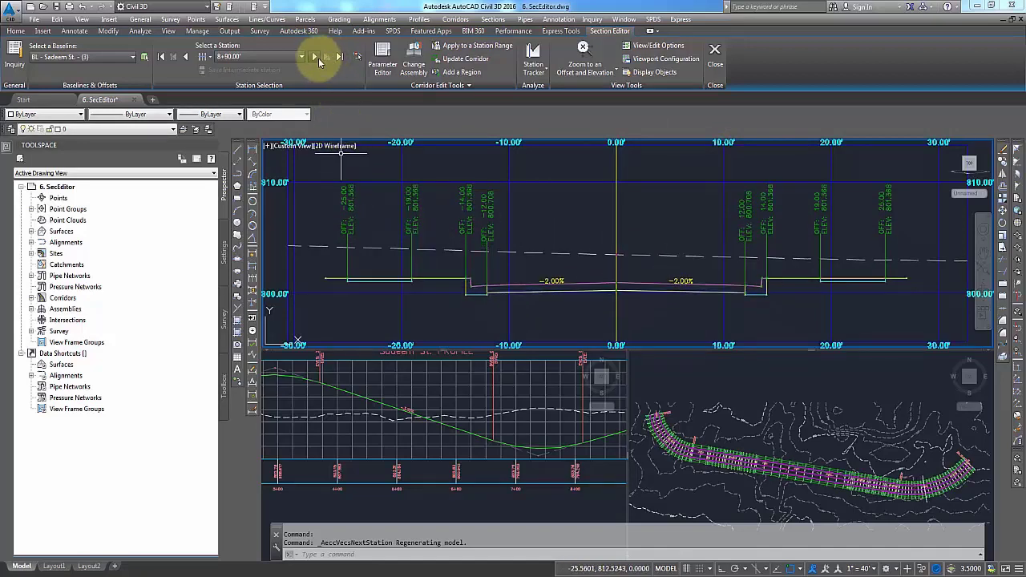
{"action": "left_click", "coordinate": [317, 60]}
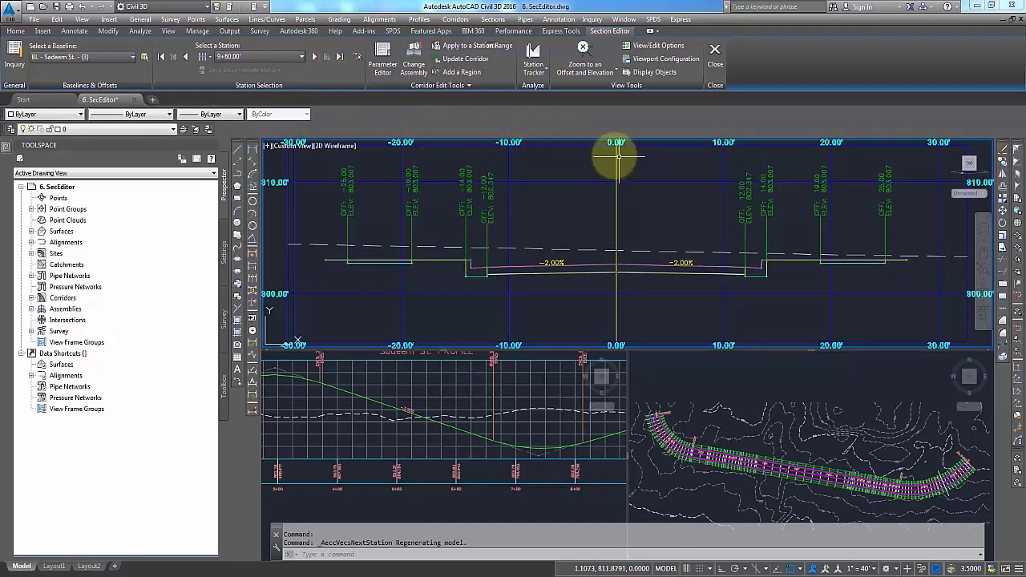
Step: Check the available section zoom modes and close the Section Editor to return to the plan drawing
{"action": "left_click", "coordinate": [608, 72]}
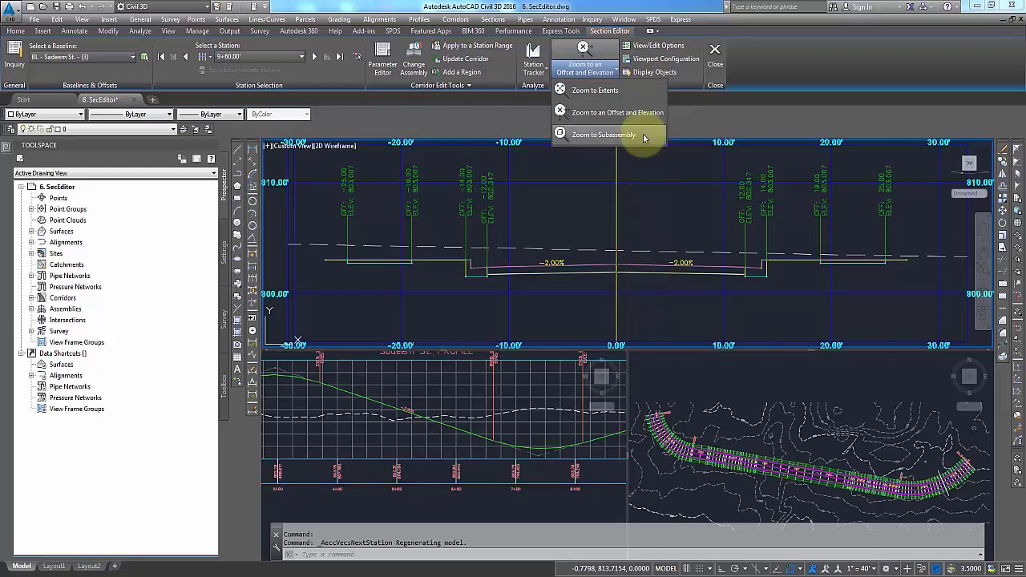
{"action": "left_click", "coordinate": [717, 56]}
{"action": "left_click", "coordinate": [715, 52]}
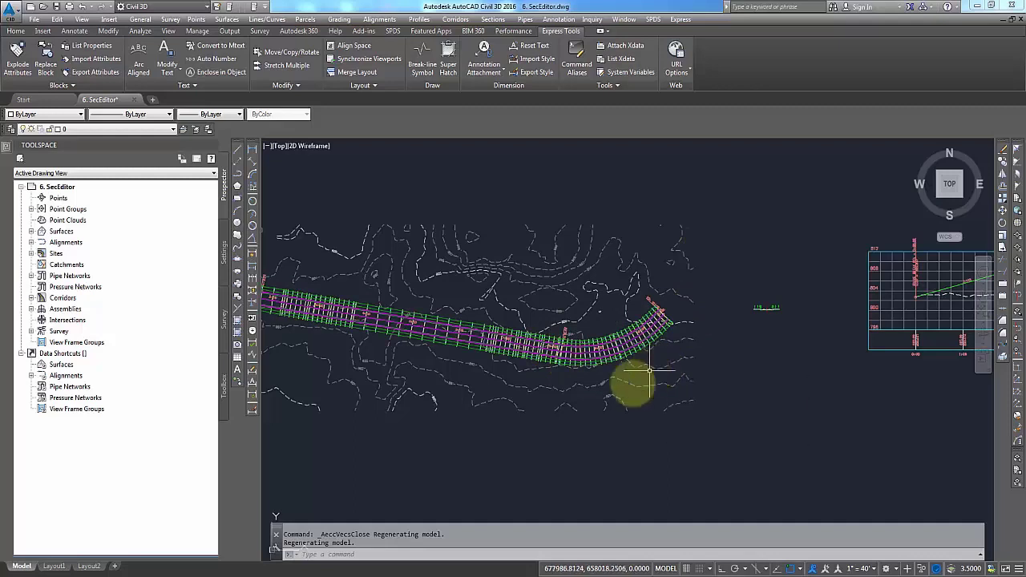
{"action": "left_click", "coordinate": [489, 576]}
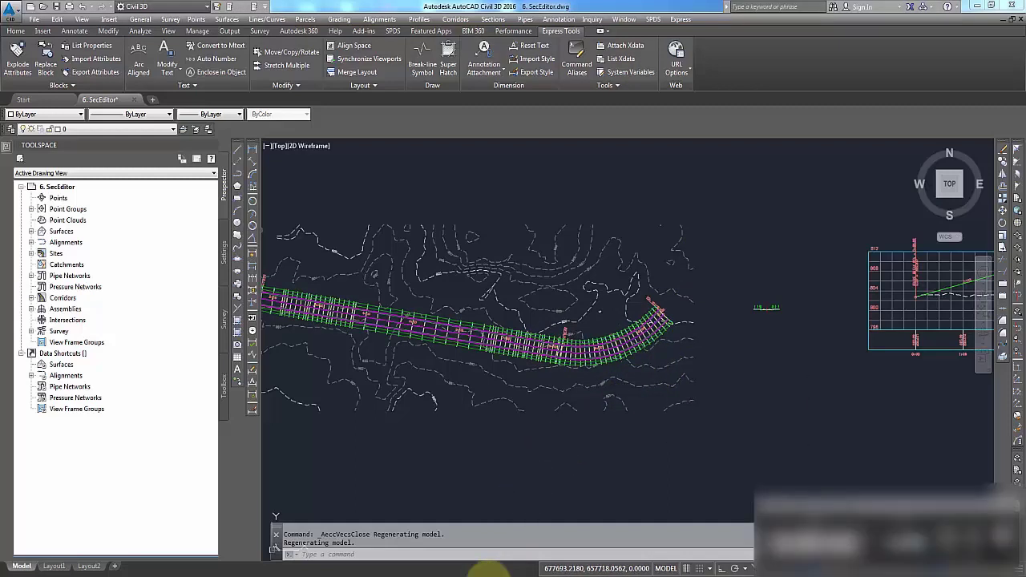